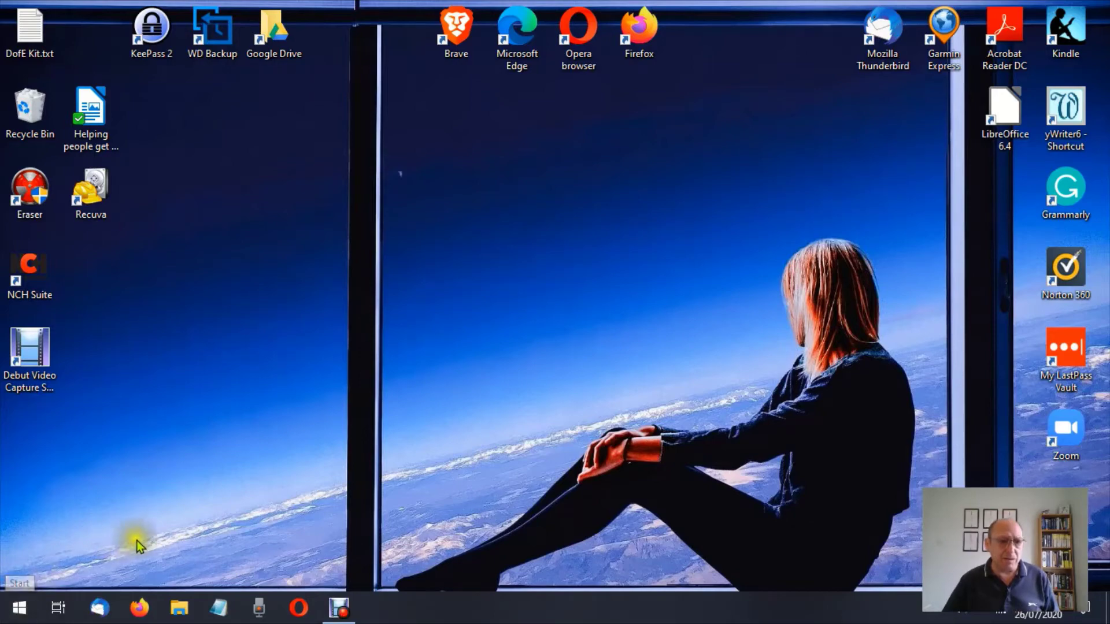
Open the Magnifier page of the Ease of Access settings.
key(ctrl+F9)
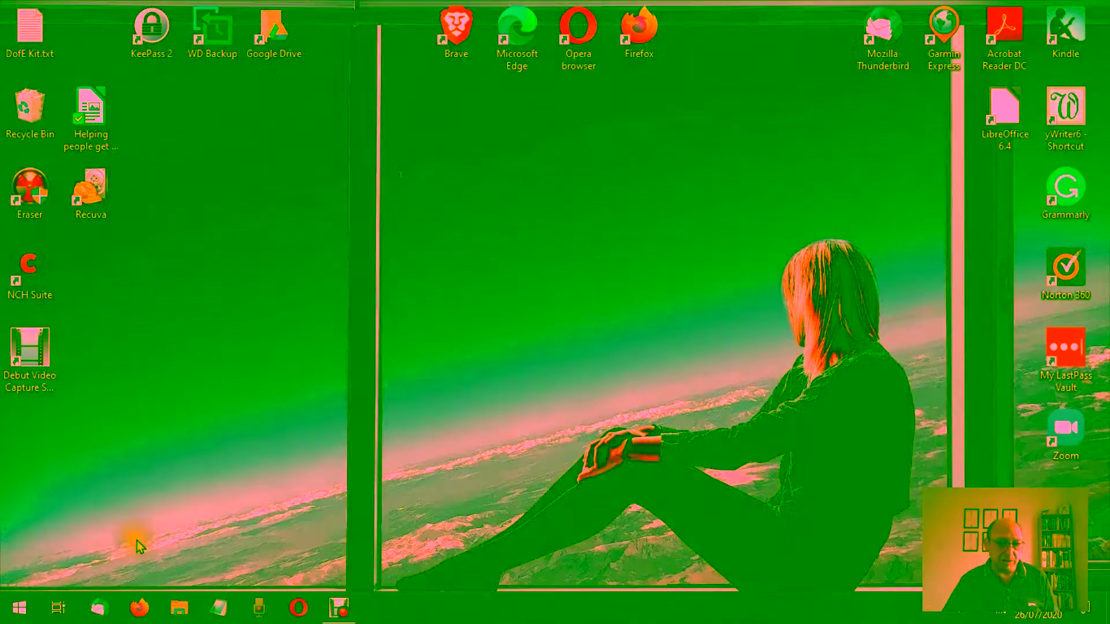
click(22, 611)
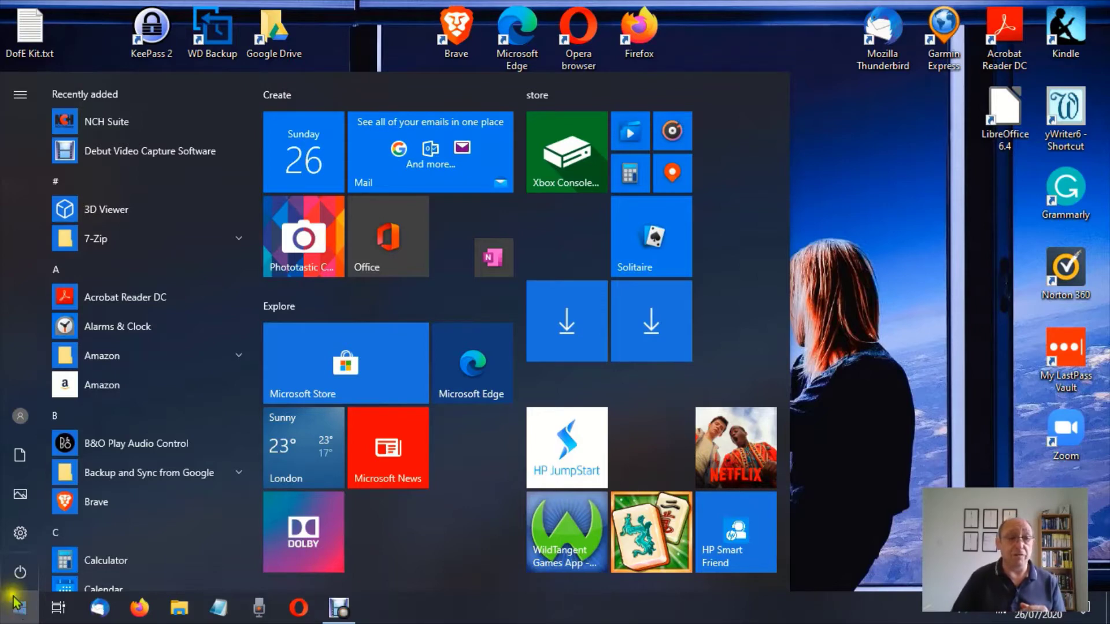
click(18, 536)
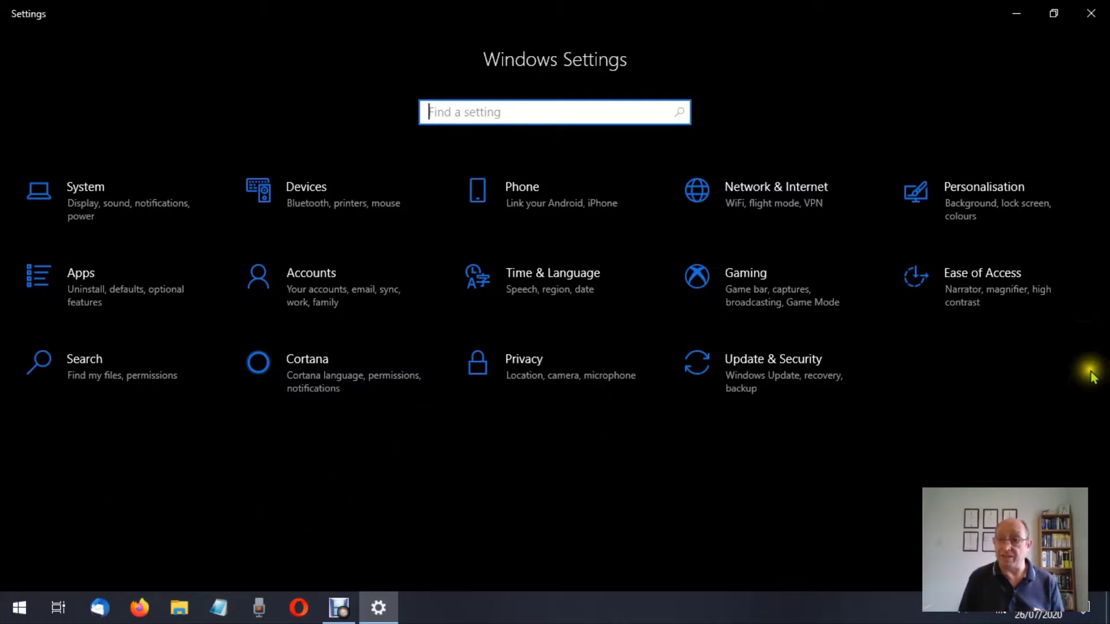
click(1012, 287)
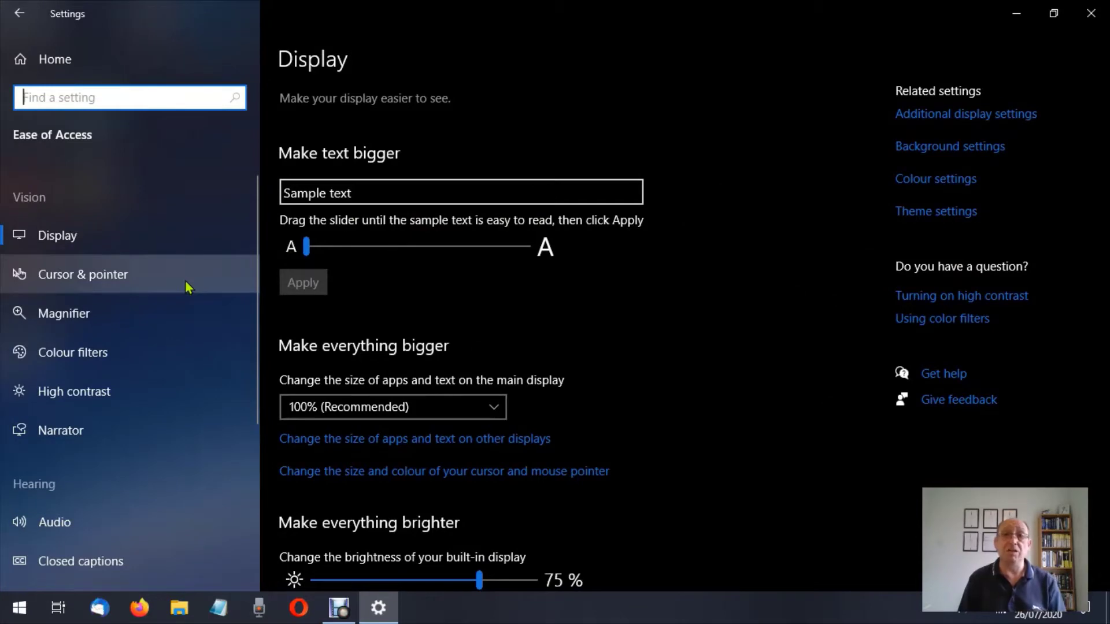
click(114, 311)
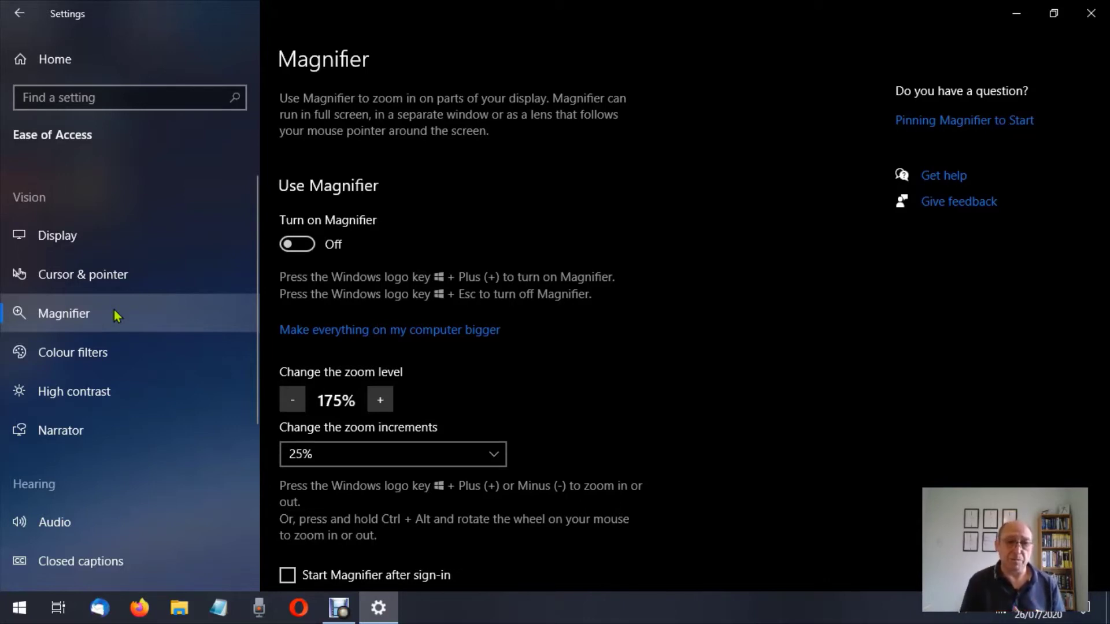
Lower the Magnifier zoom level to 100% and set the zoom increments to 100% (default).
click(292, 403)
click(293, 402)
click(293, 404)
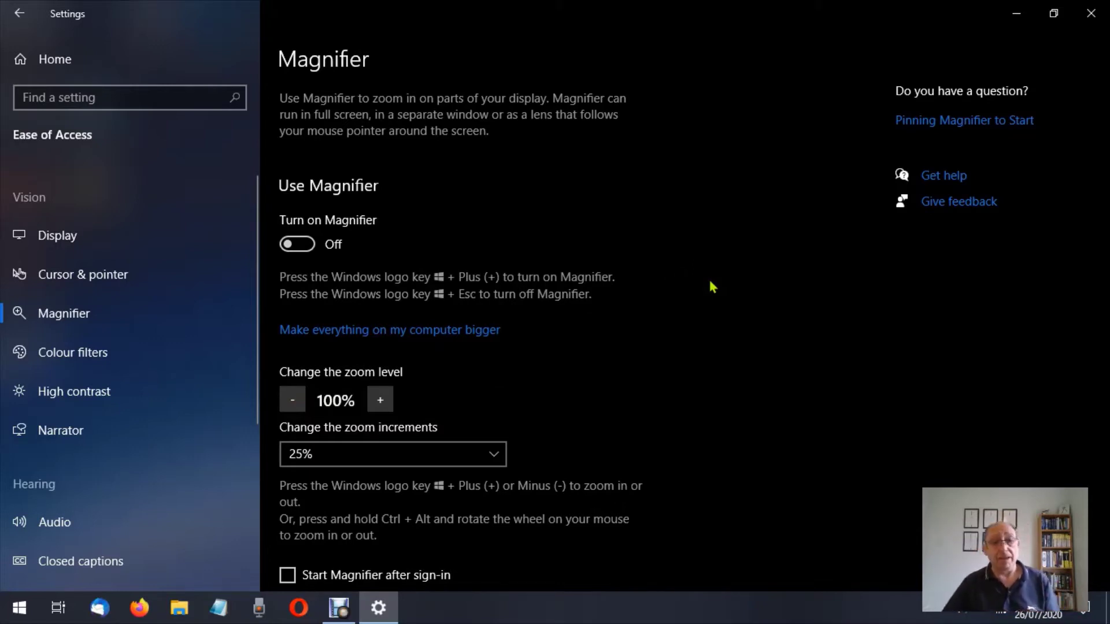
click(491, 459)
click(391, 480)
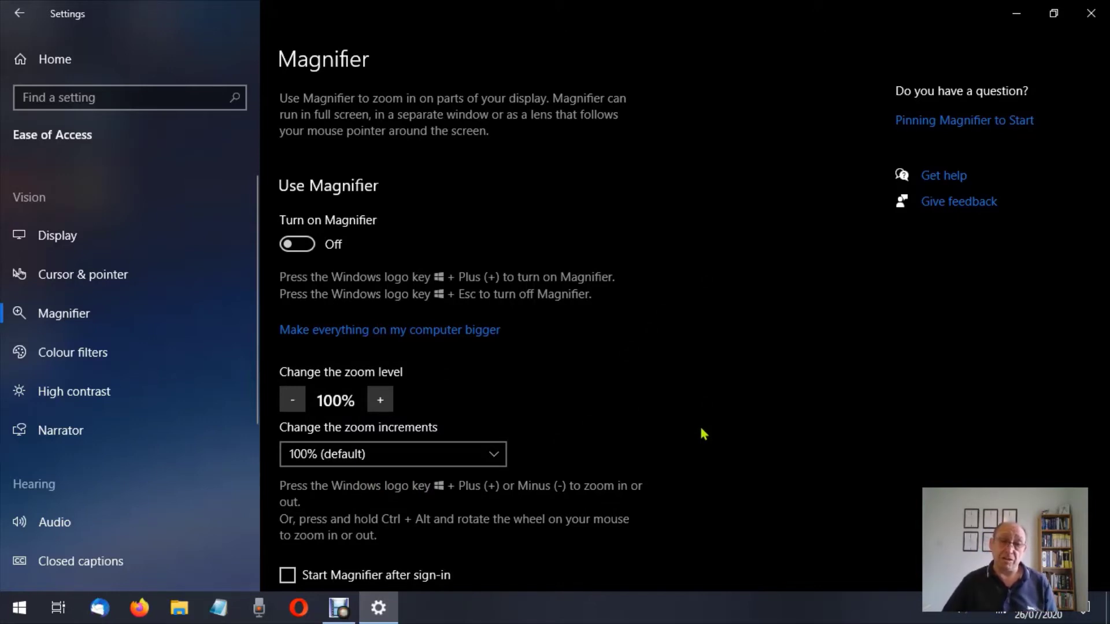
Raise the zoom level to 300%, lower it to 200%, and check the available zoom increments without changing the selection.
click(381, 400)
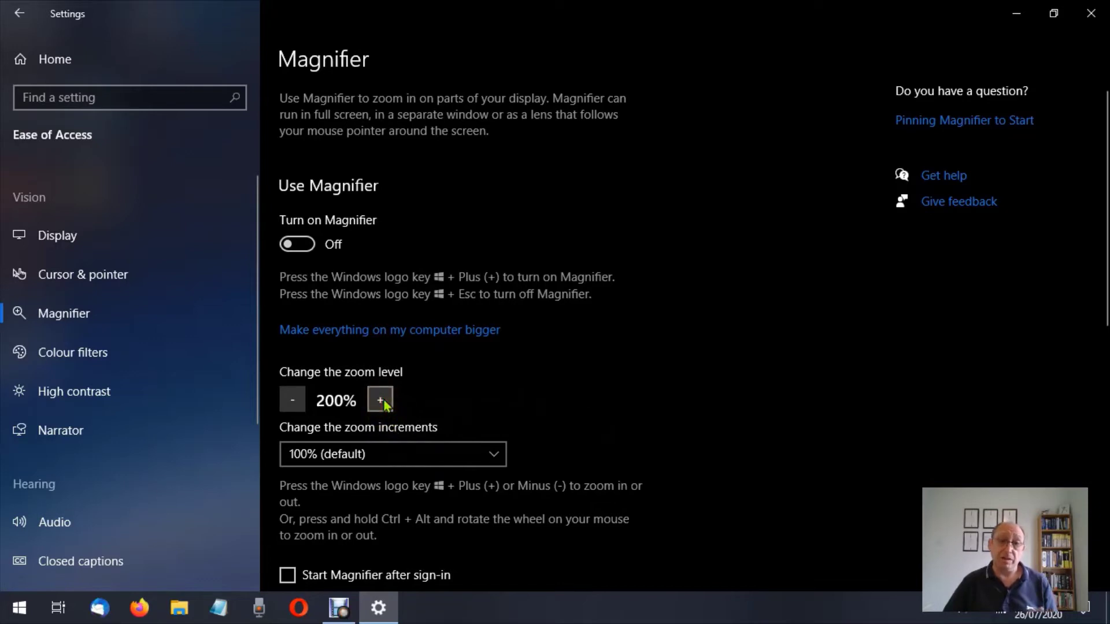
click(382, 400)
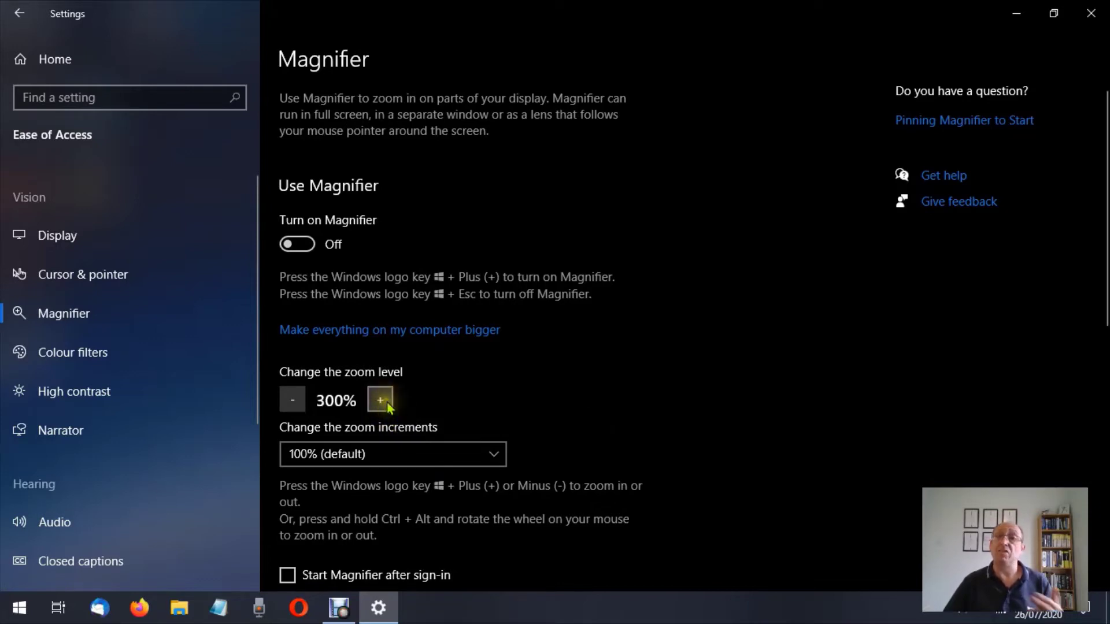
click(285, 404)
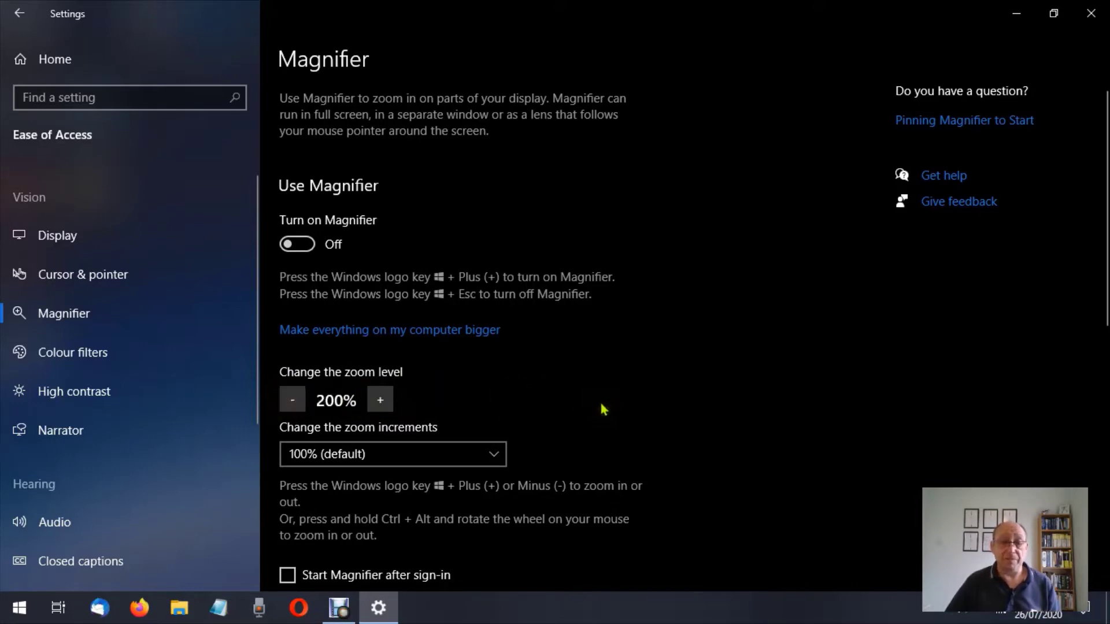
click(498, 457)
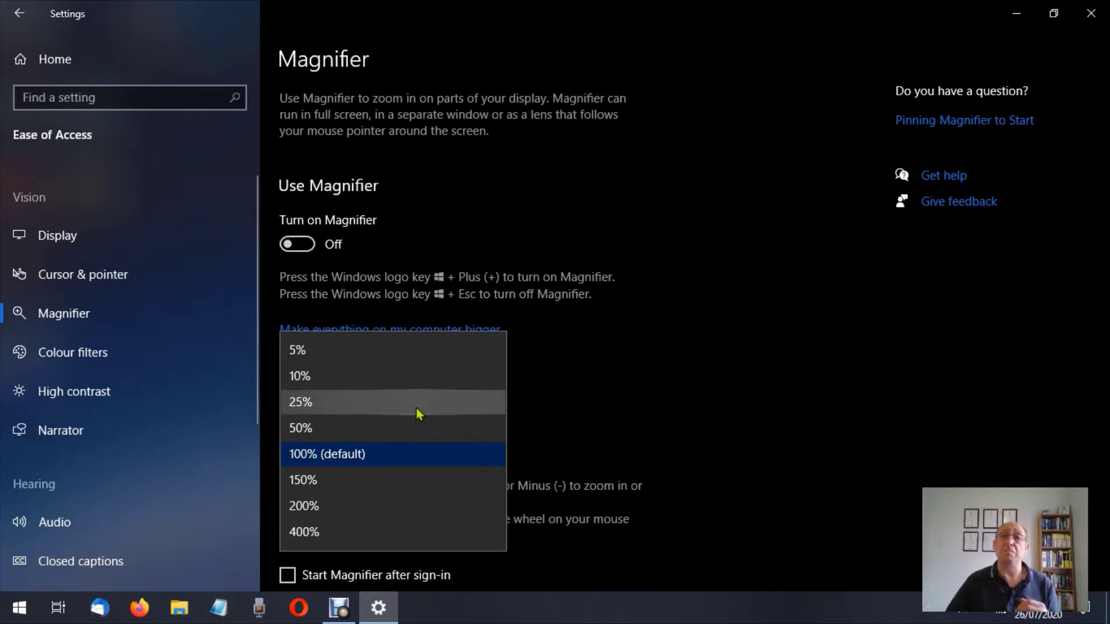
click(609, 376)
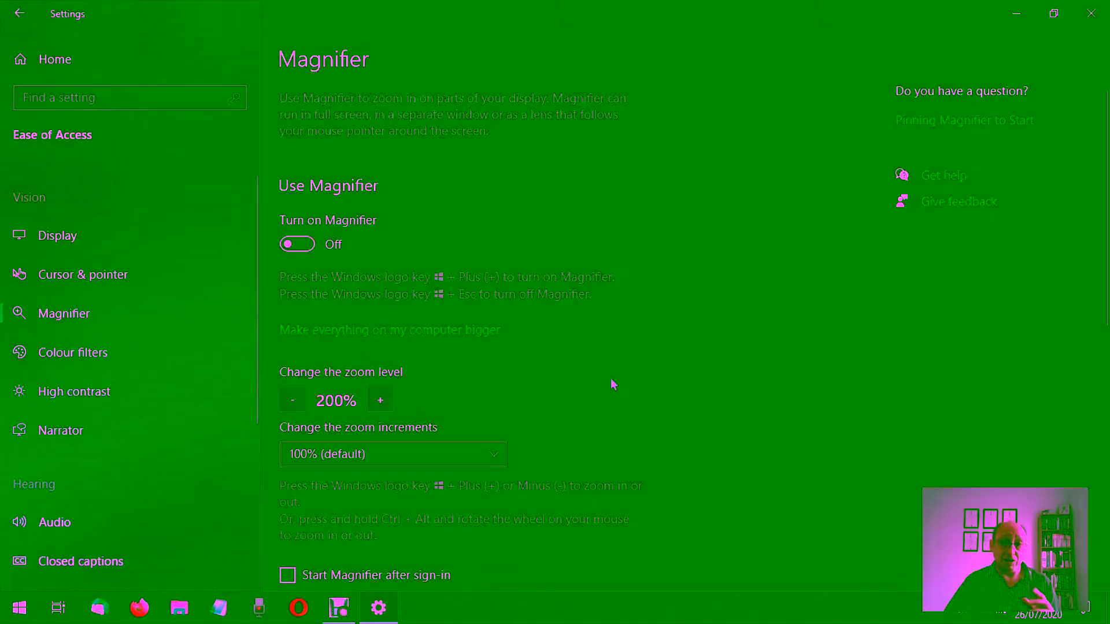
Turn on Magnifier, increase the zoom level to 400% and bring it back down to 100%.
click(298, 244)
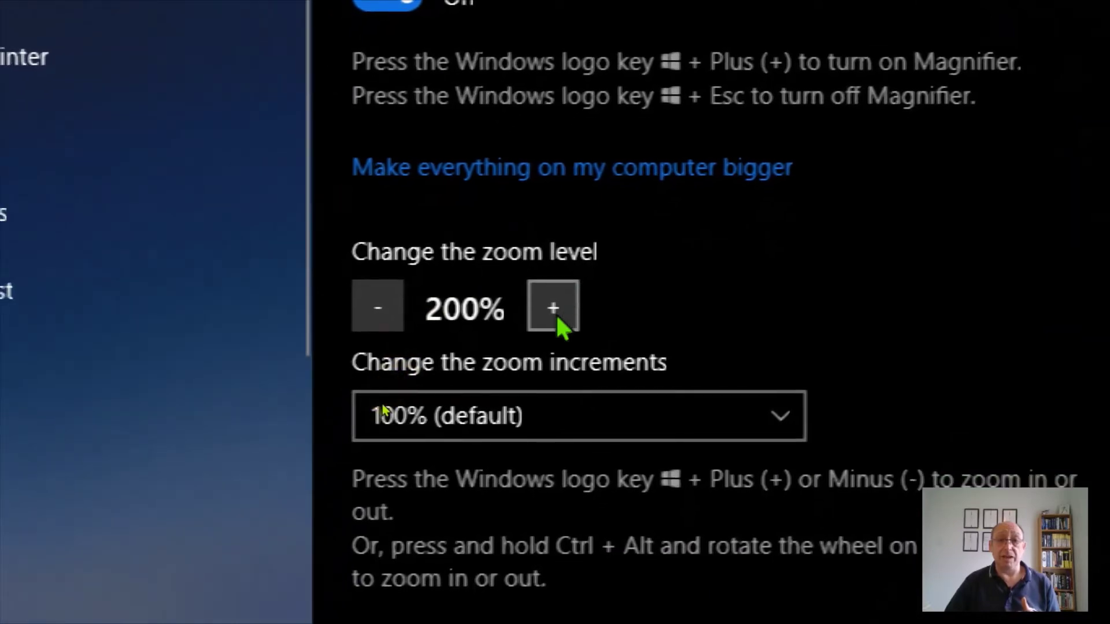
click(553, 307)
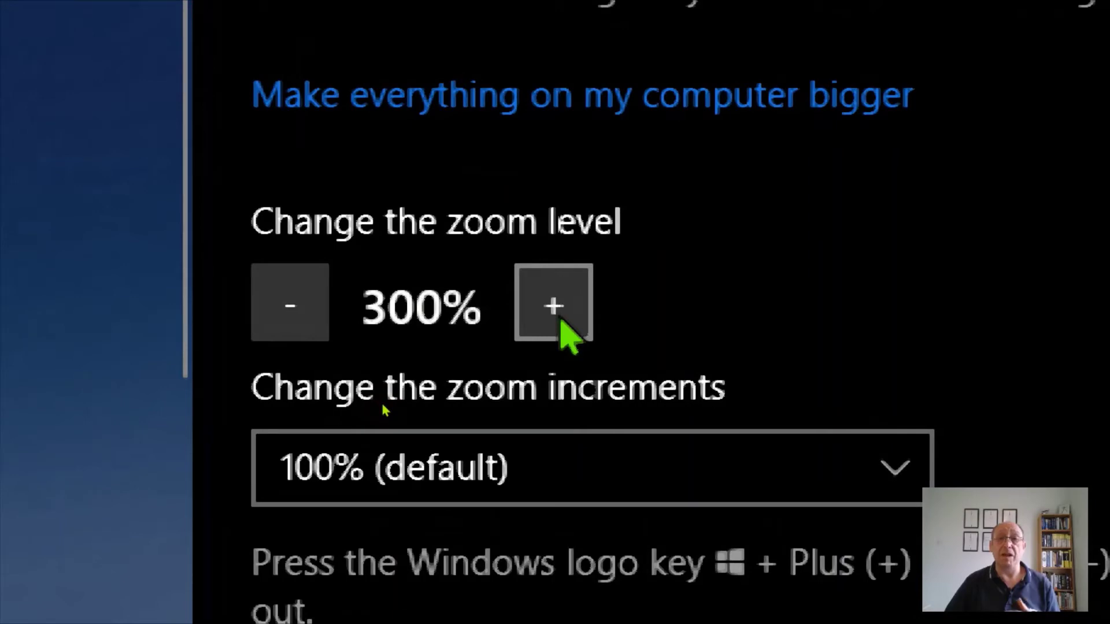
click(560, 322)
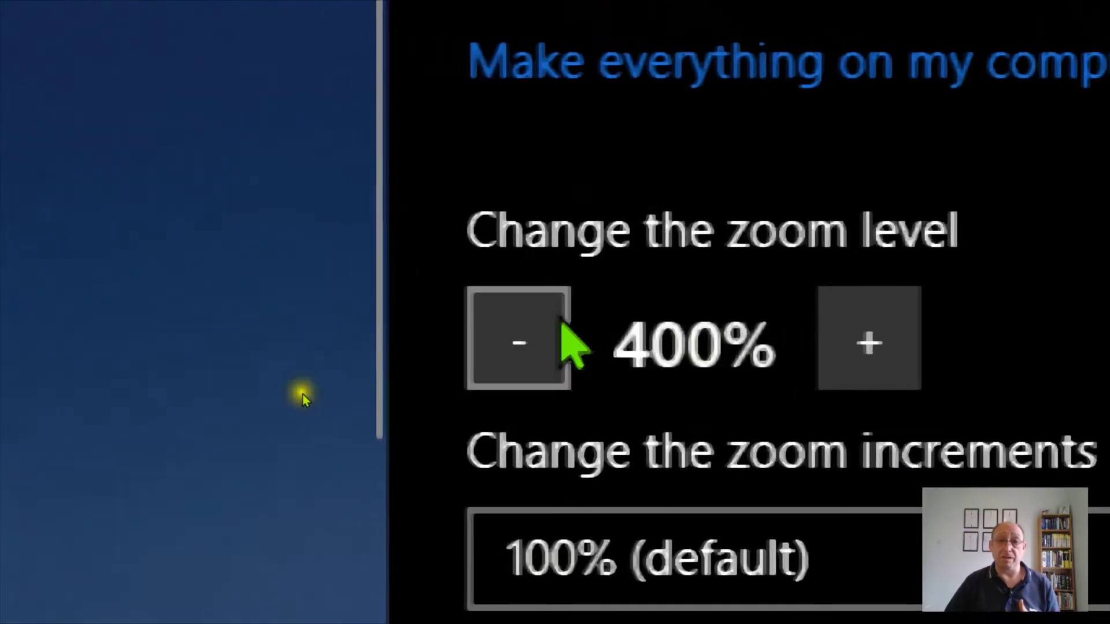
click(558, 318)
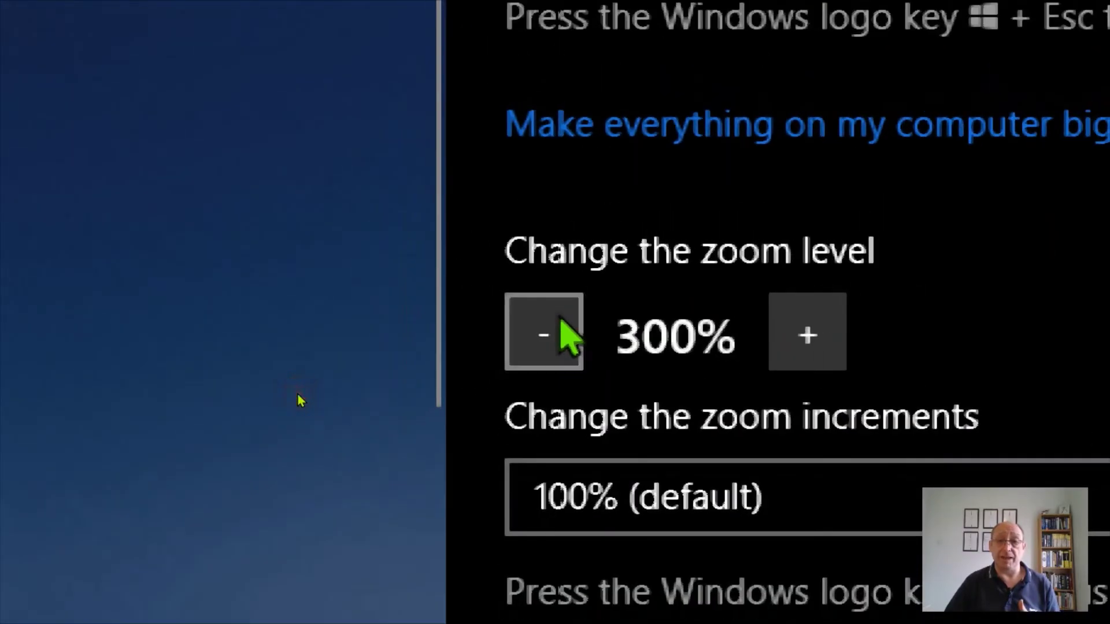
click(559, 321)
click(559, 321)
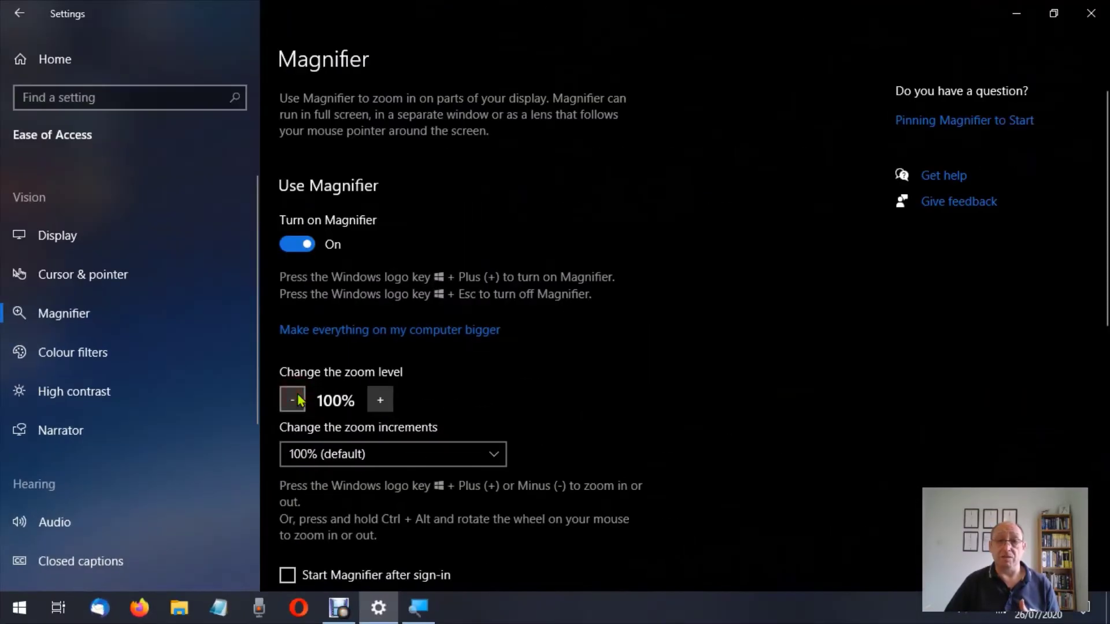
Set the zoom increments to 25% and raise the zoom level stepwise to 250%.
click(492, 454)
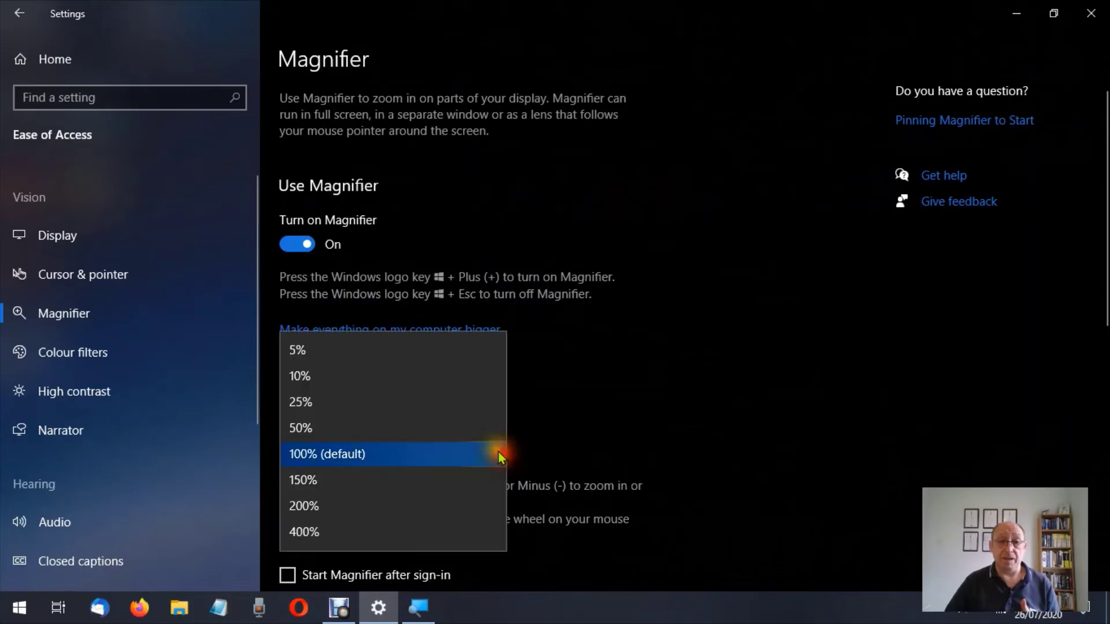
click(366, 401)
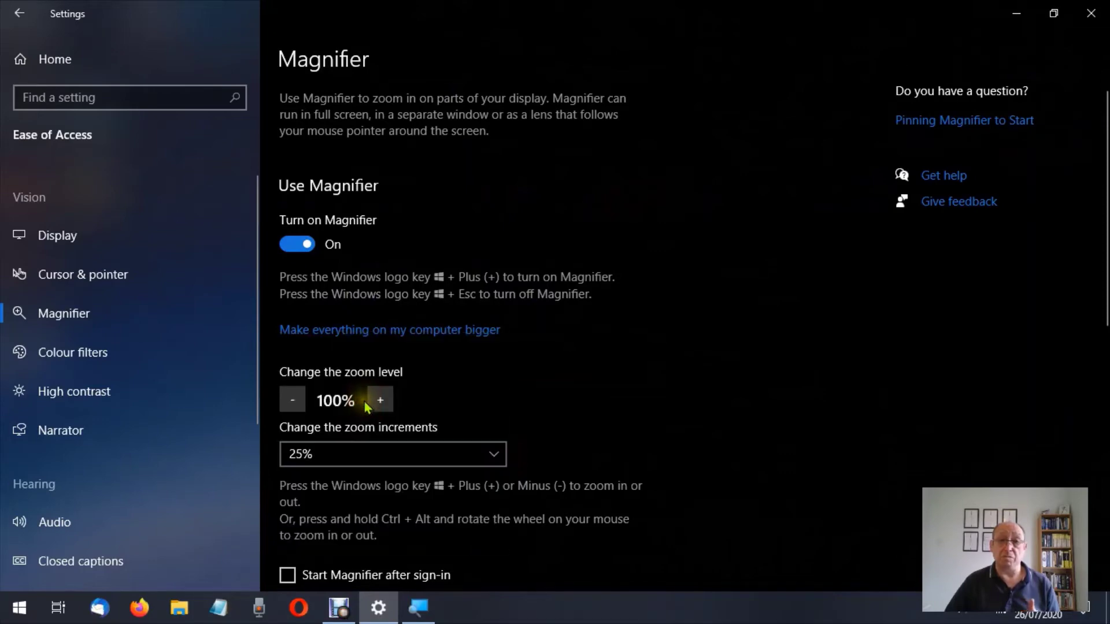
click(382, 402)
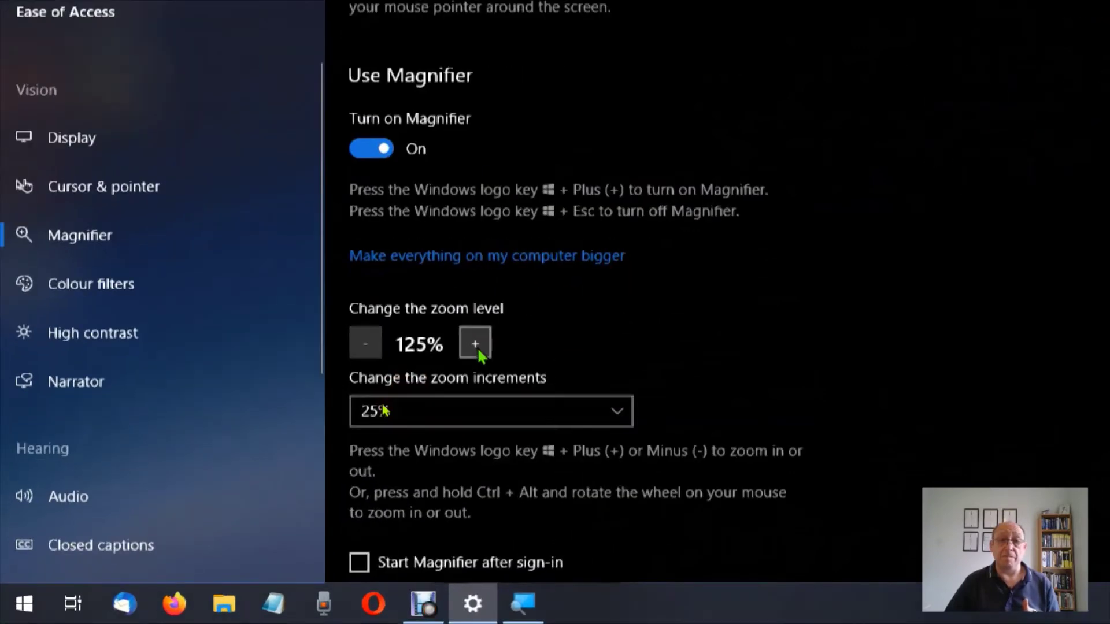
click(475, 344)
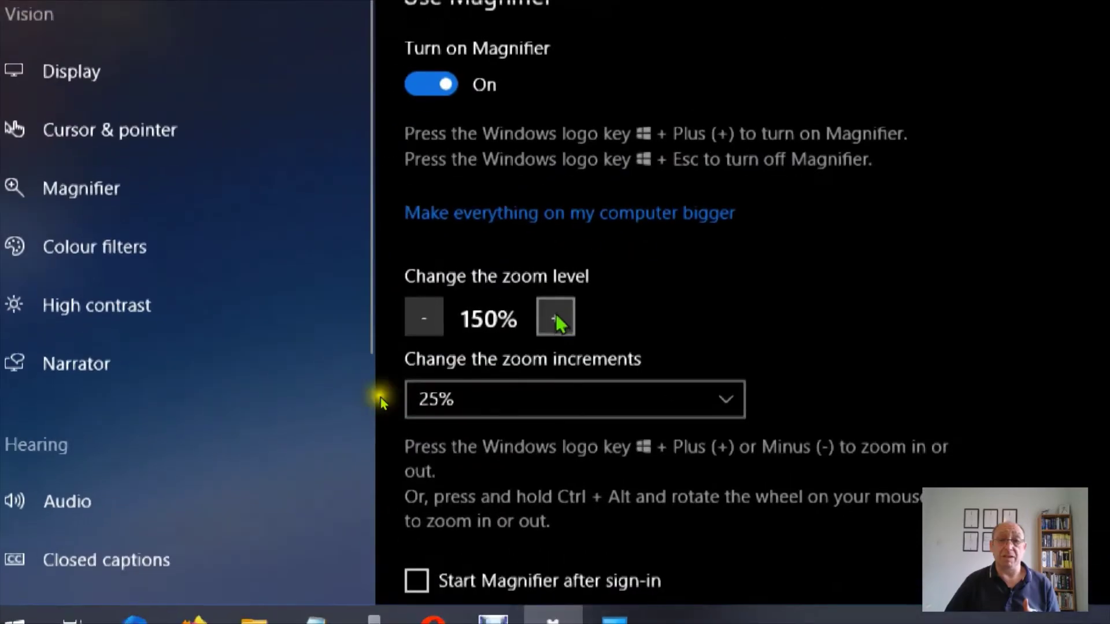
click(556, 317)
click(556, 318)
click(558, 318)
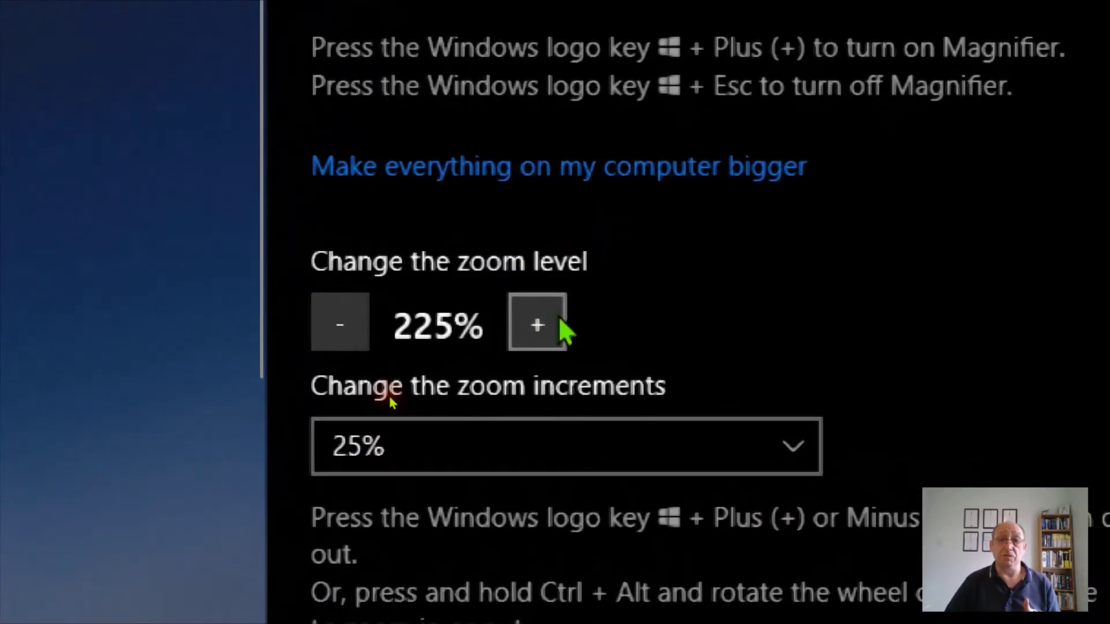
click(556, 318)
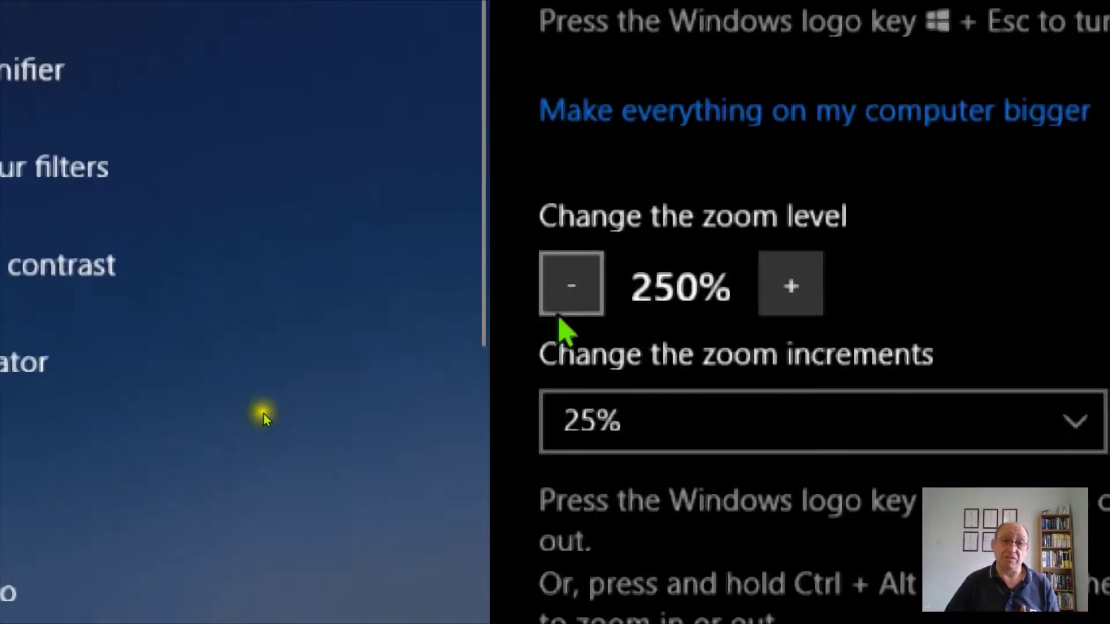
Lower the Magnifier zoom level stepwise to 100%.
click(569, 294)
click(570, 294)
click(569, 294)
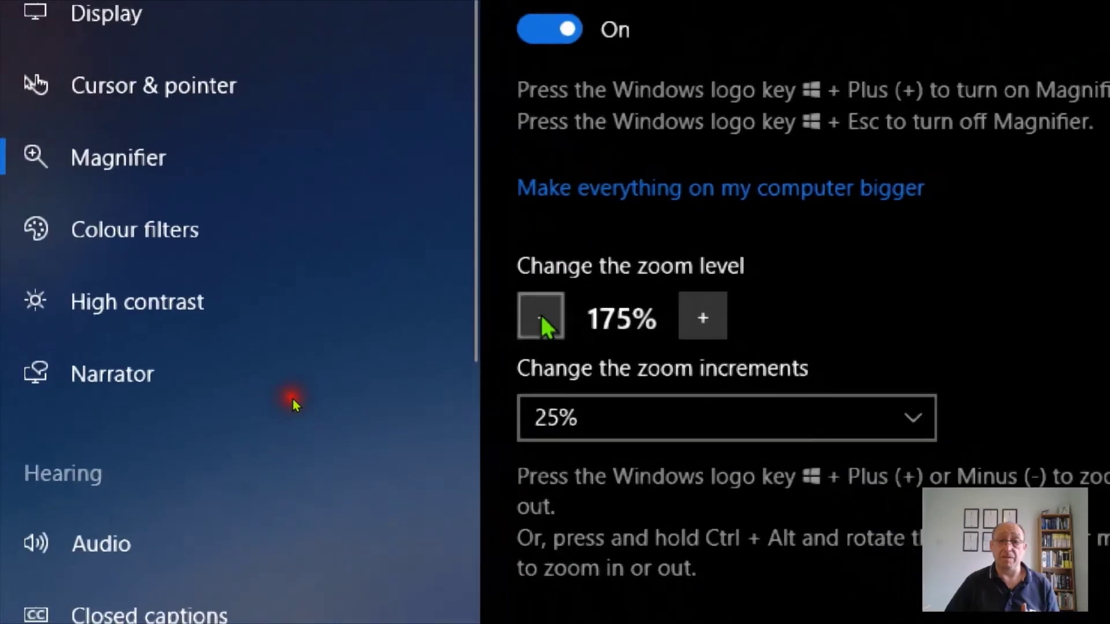
click(552, 316)
click(437, 322)
click(368, 337)
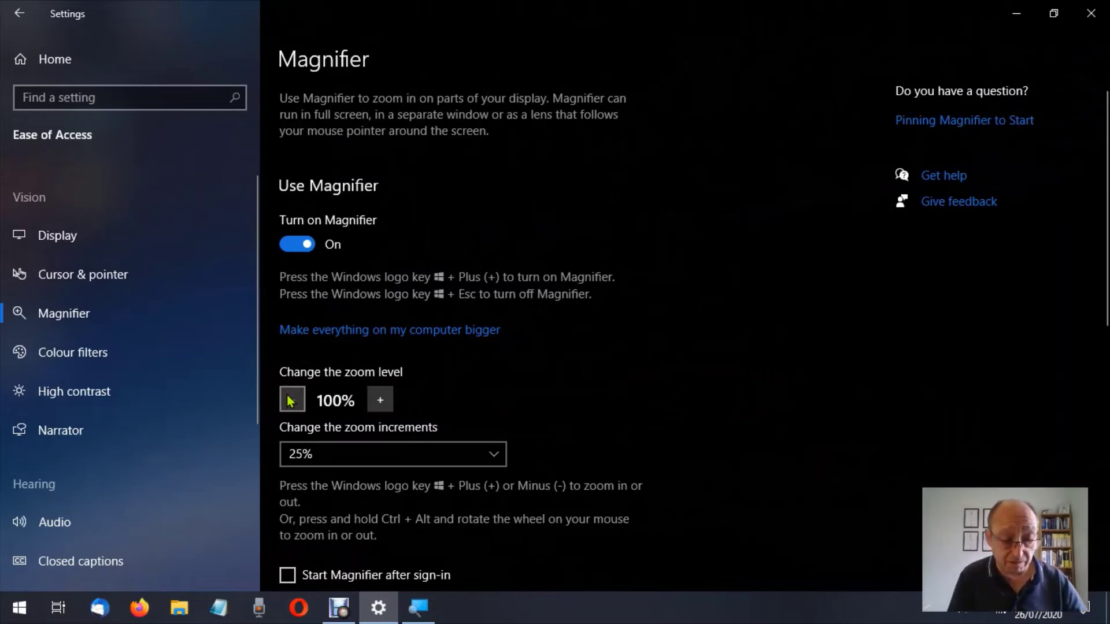
Magnify the screen to 200% in 25% increments.
key(super+plus)
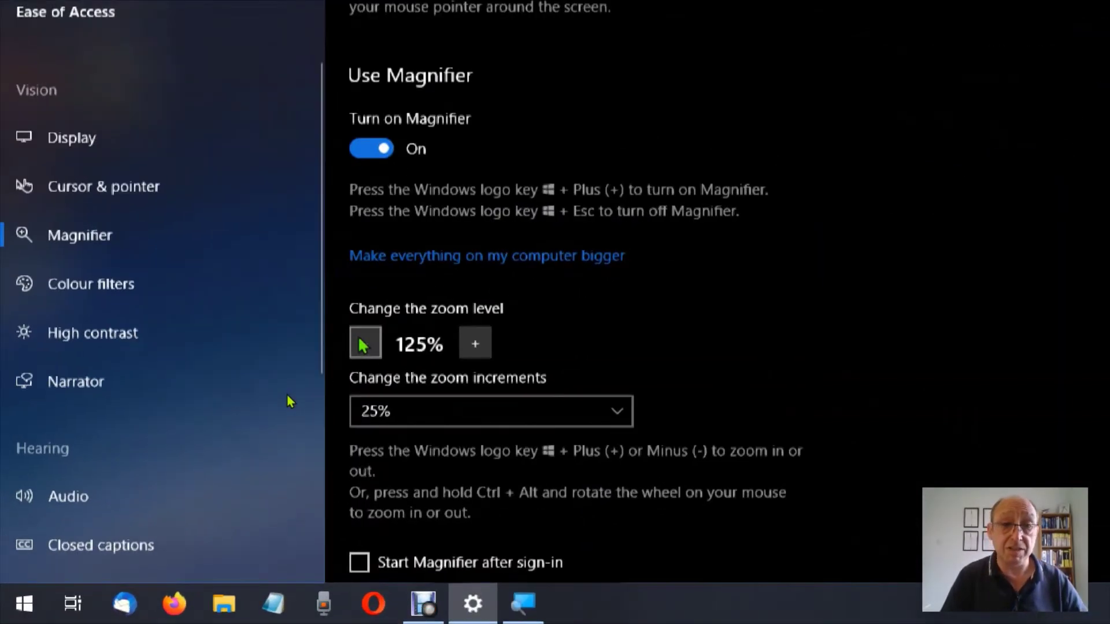
key(super+plus)
key(super+plus)
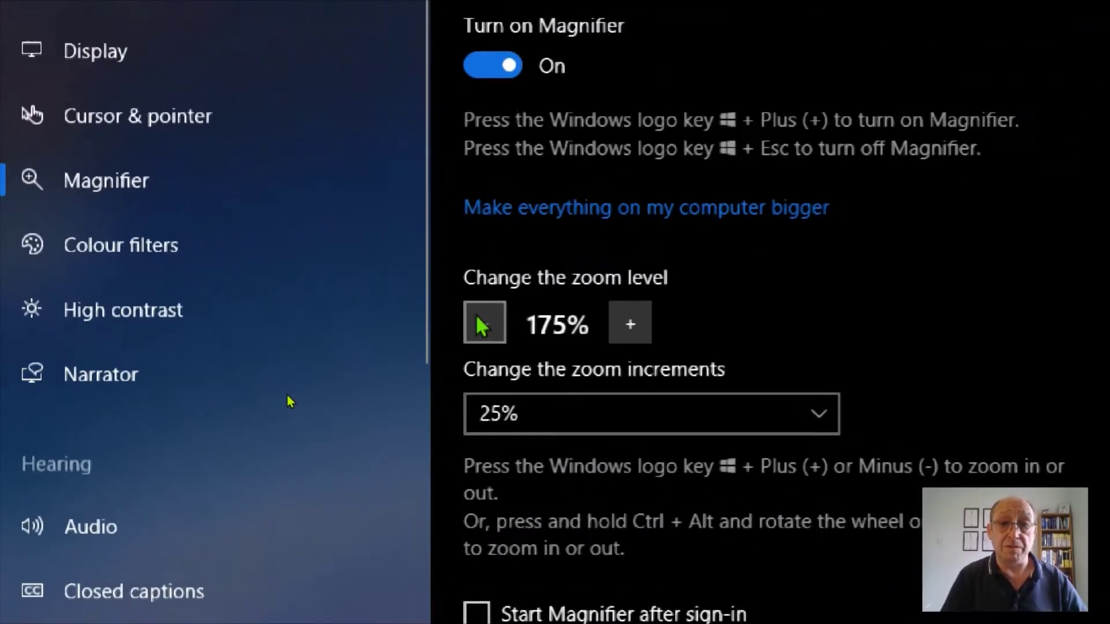
key(super+plus)
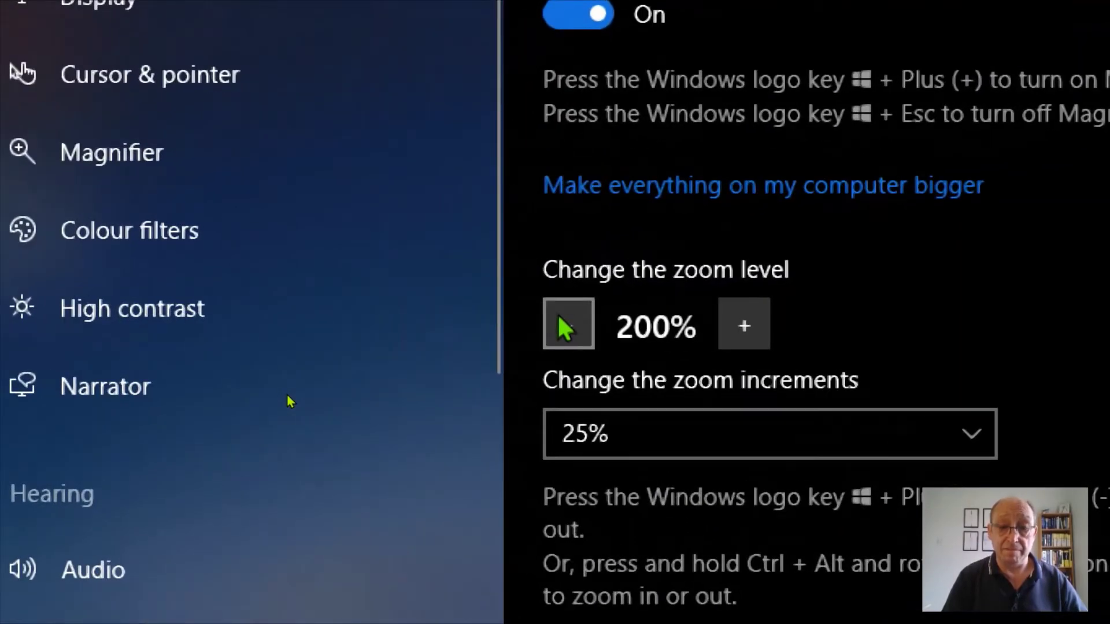
Zoom the magnified screen back out to 100%.
key(super+minus)
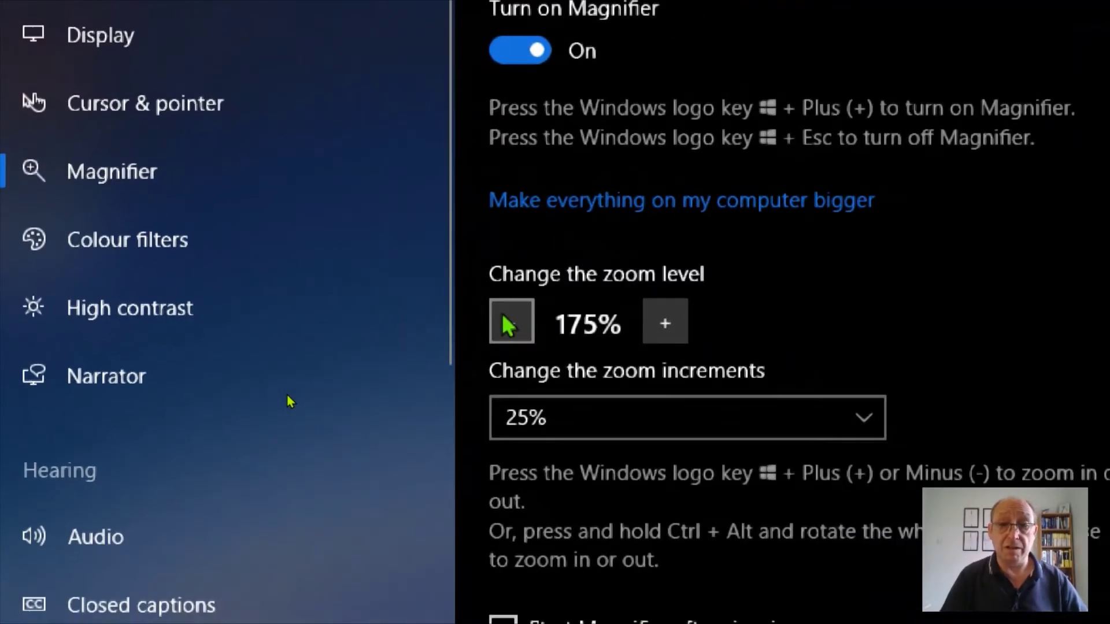
key(super+minus)
key(super+minus)
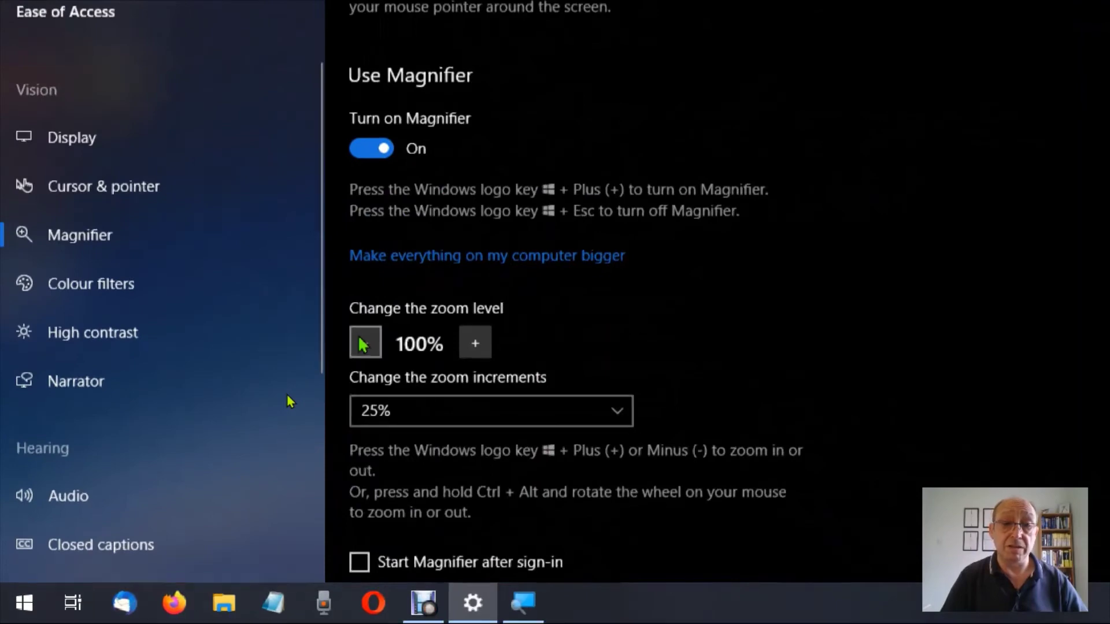
key(super+minus)
Magnify the screen to 150%, and turn Magnifier off.
key(super+plus)
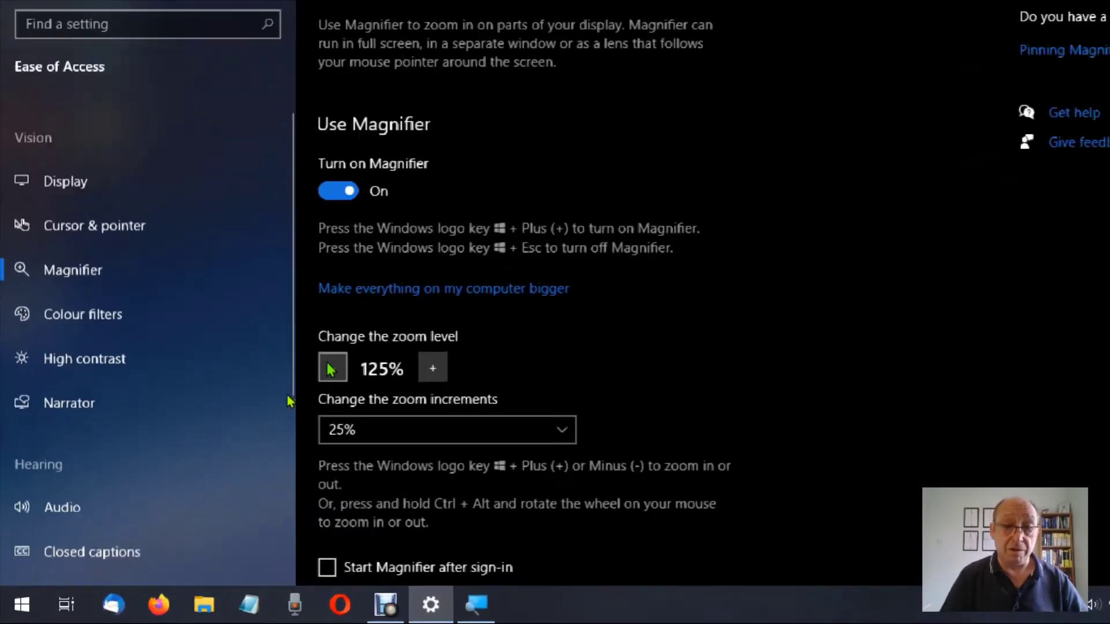
key(super+plus)
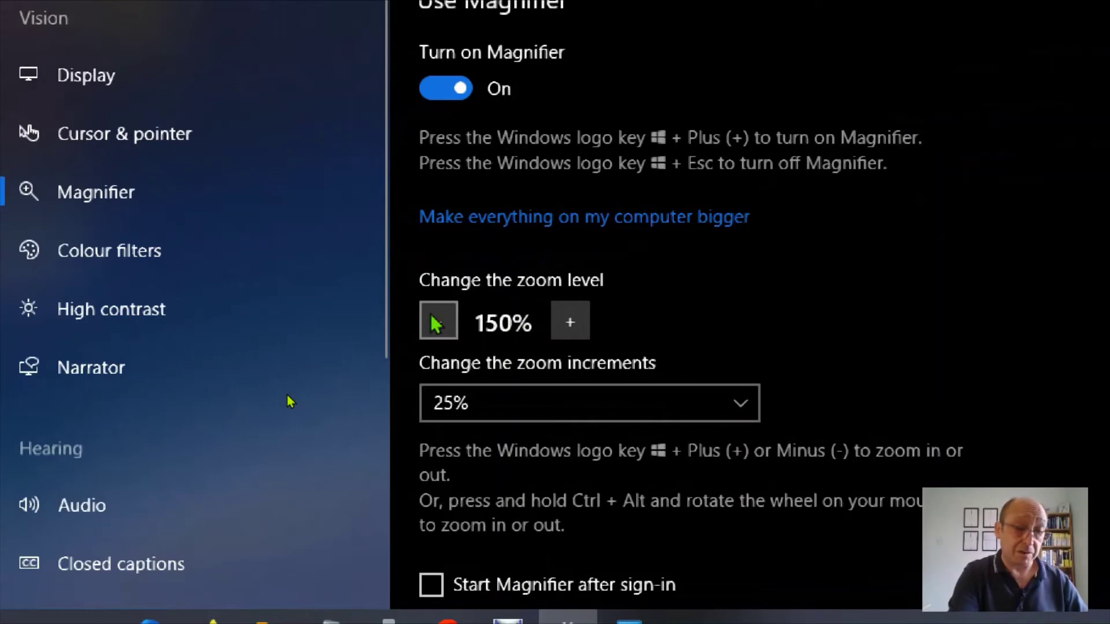
key(super+Escape)
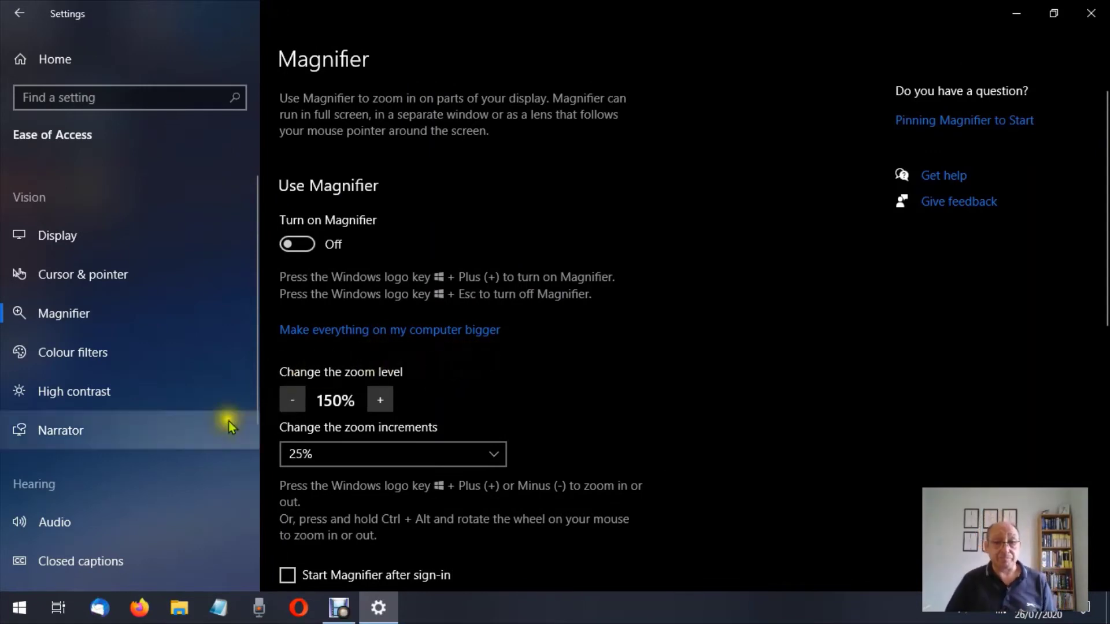
Reshape the Magnifier lens into a wide, short rectangle, and test it by turning Magnifier on and off.
scroll(602, 341, down, 5)
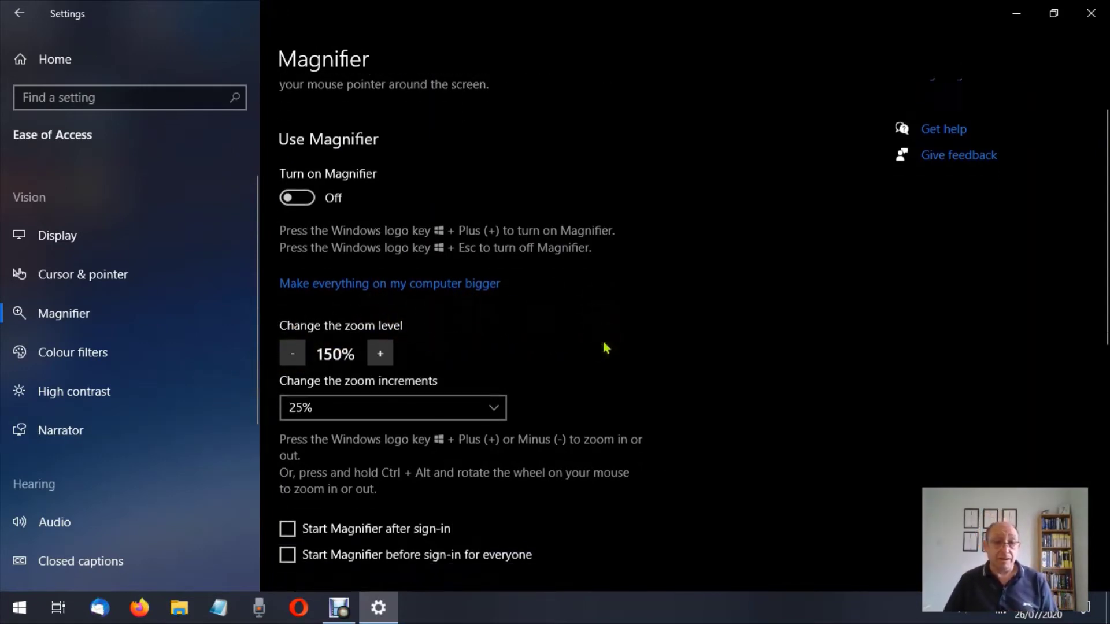
scroll(603, 343, up, 1)
scroll(603, 343, down, 3)
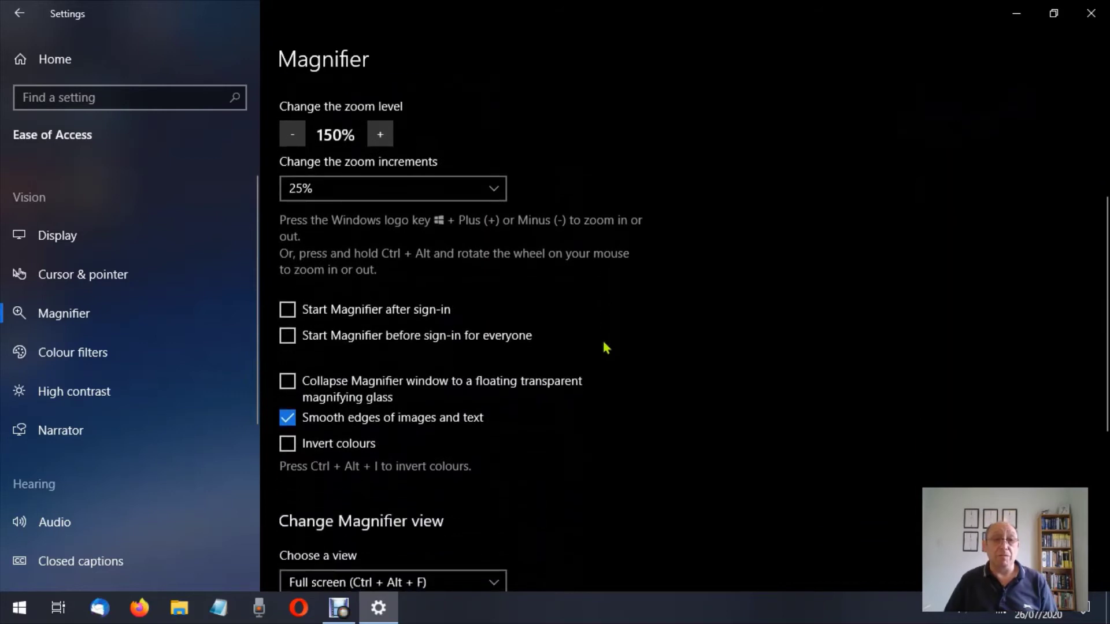
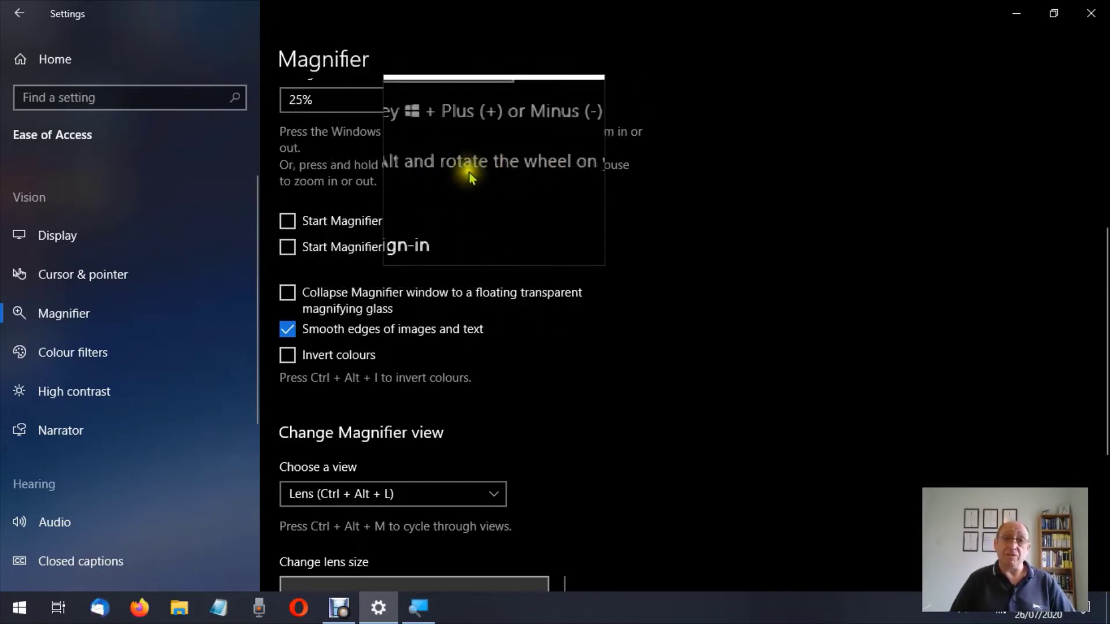
scroll(520, 284, down, 1)
scroll(526, 294, down, 5)
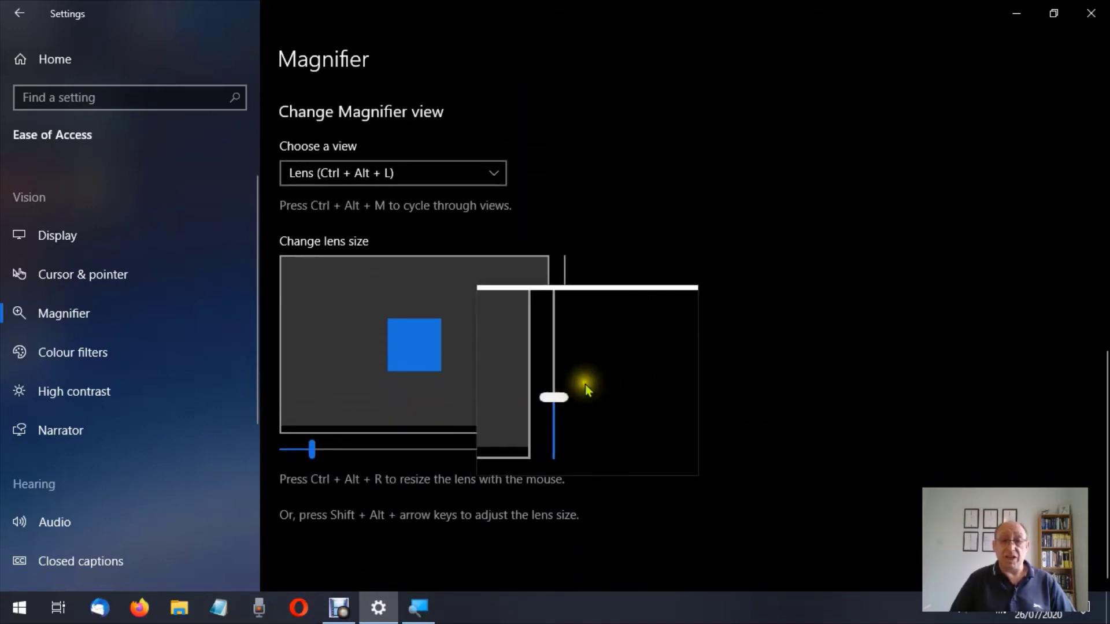
click(565, 394)
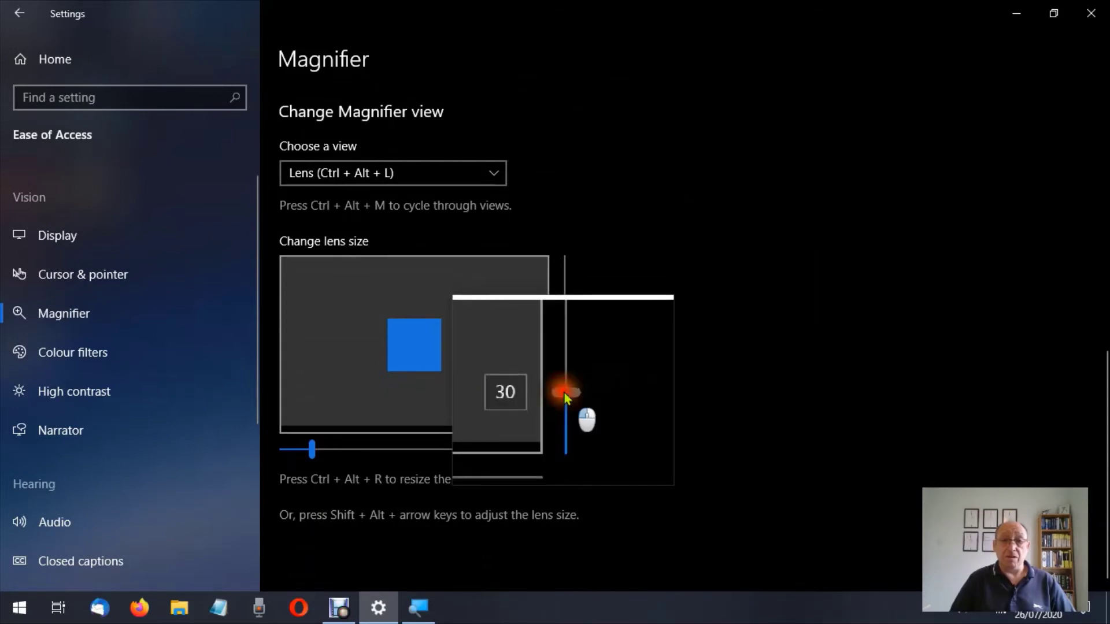
drag(564, 393, 574, 318)
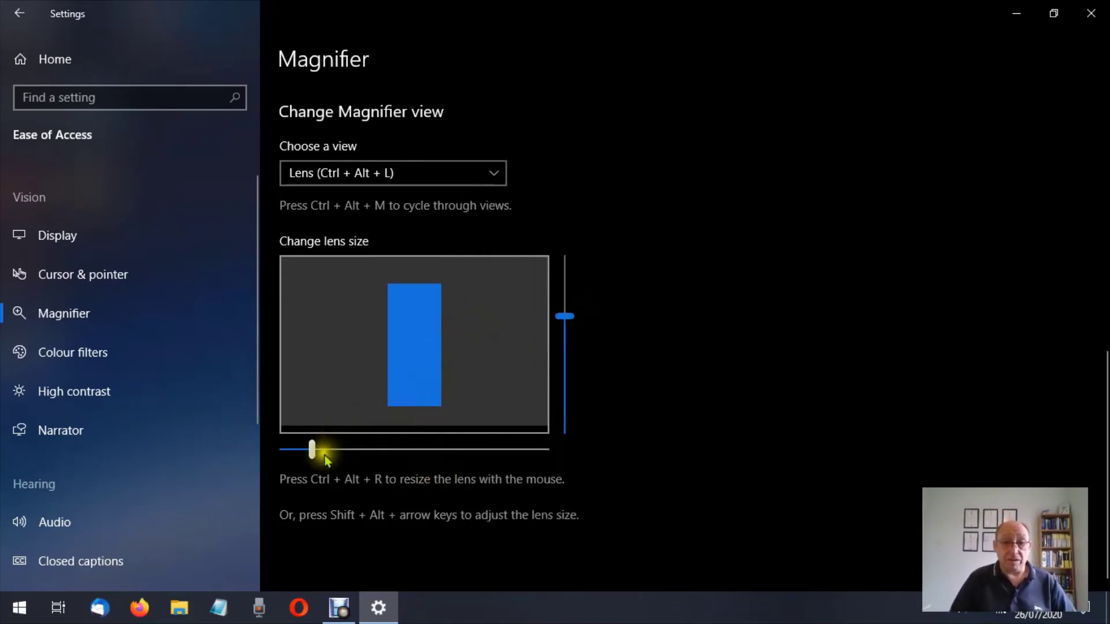
drag(312, 449, 340, 449)
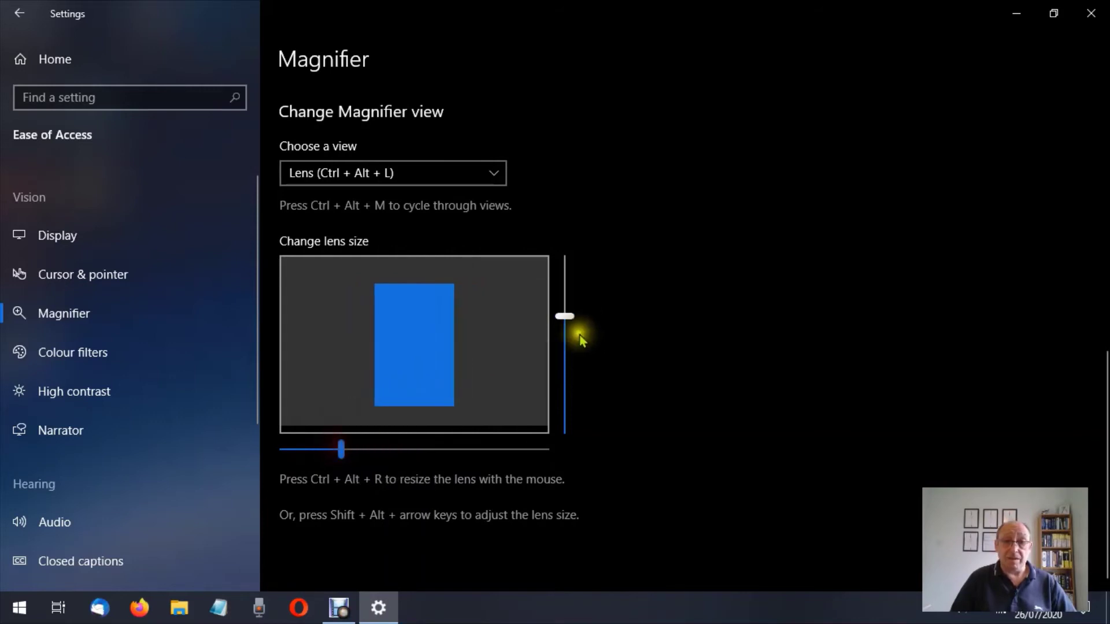
drag(564, 317, 562, 411)
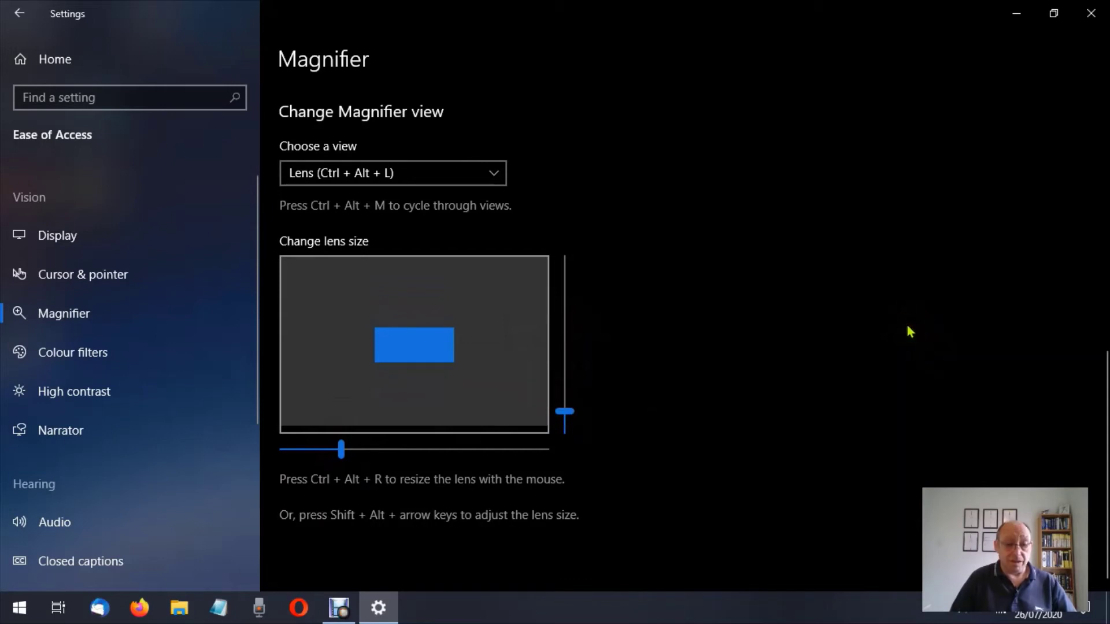
key(super+plus)
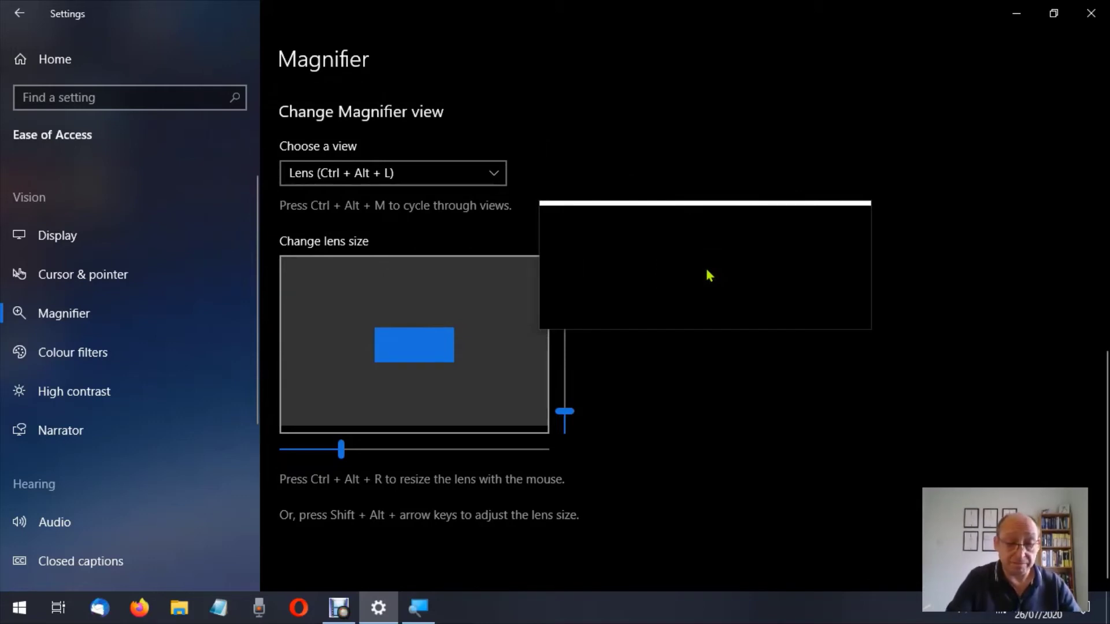
key(super+Escape)
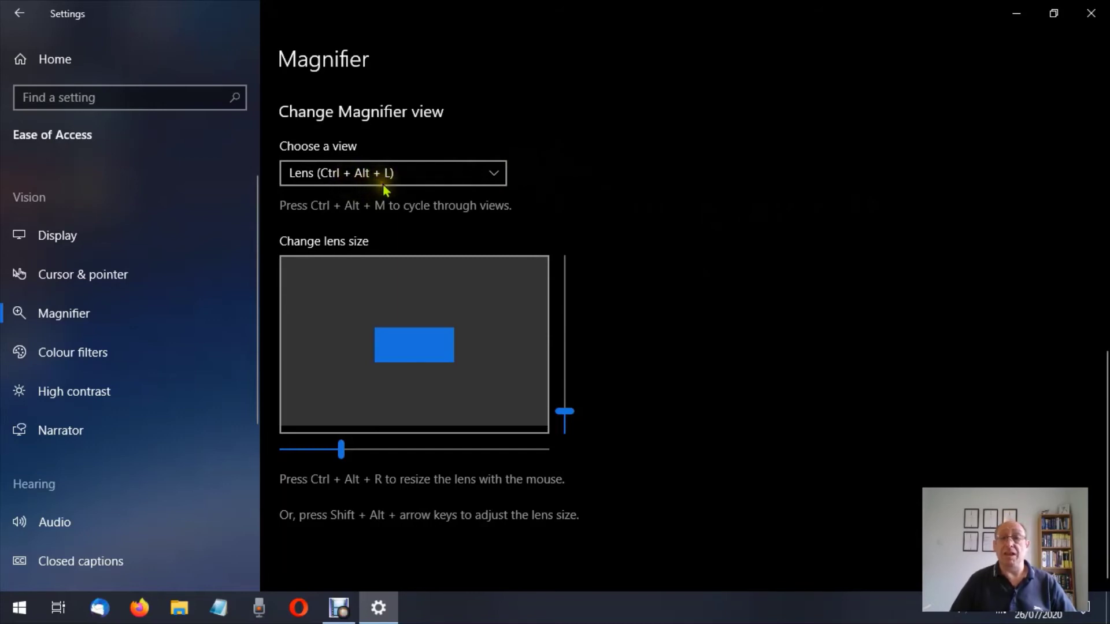
Set the Magnifier view to Docked, and turn Magnifier on to view the settings page through it.
click(497, 173)
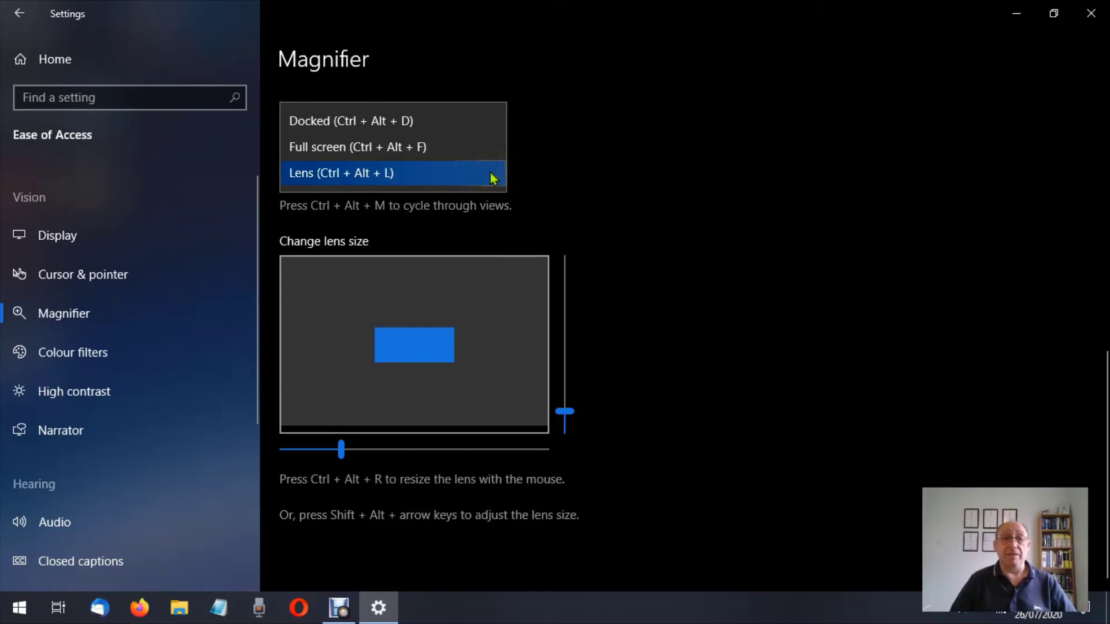
click(459, 121)
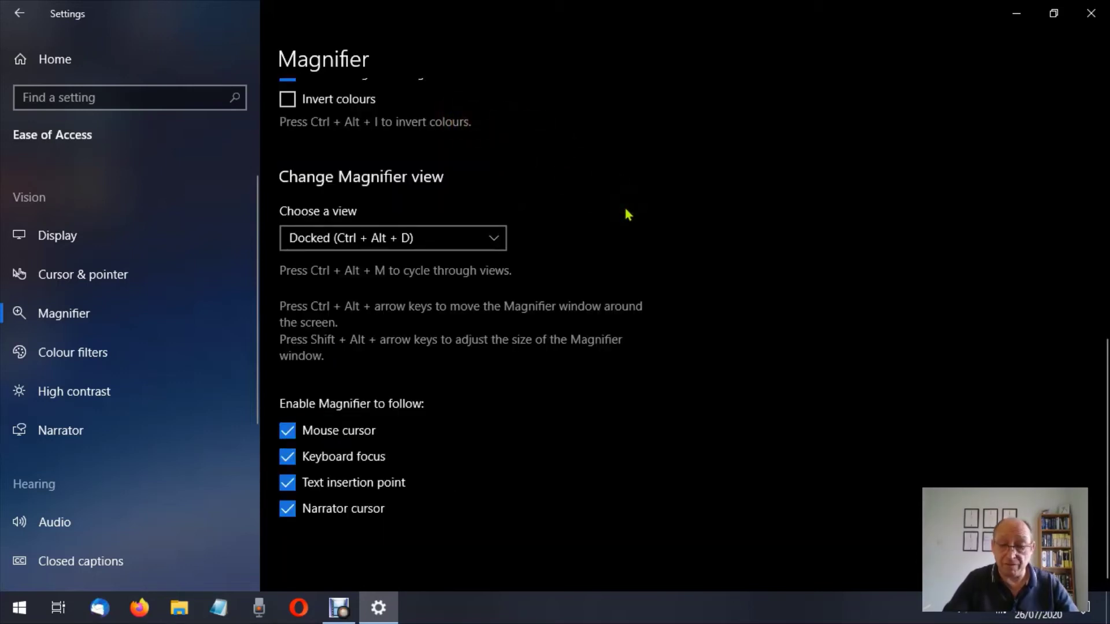
key(super+plus)
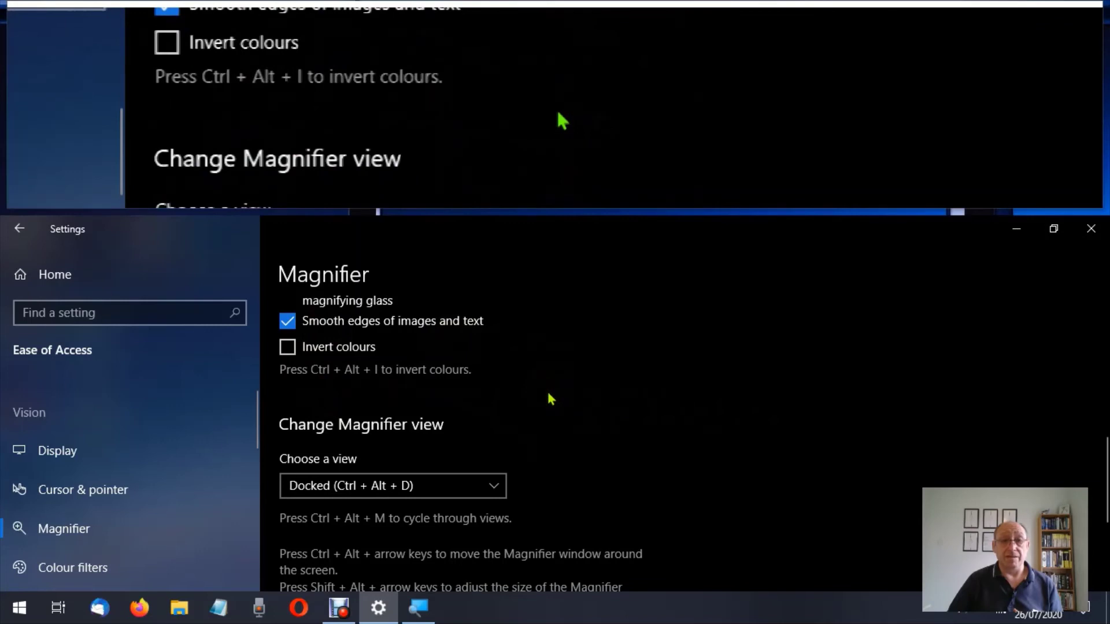
scroll(550, 398, down, 9)
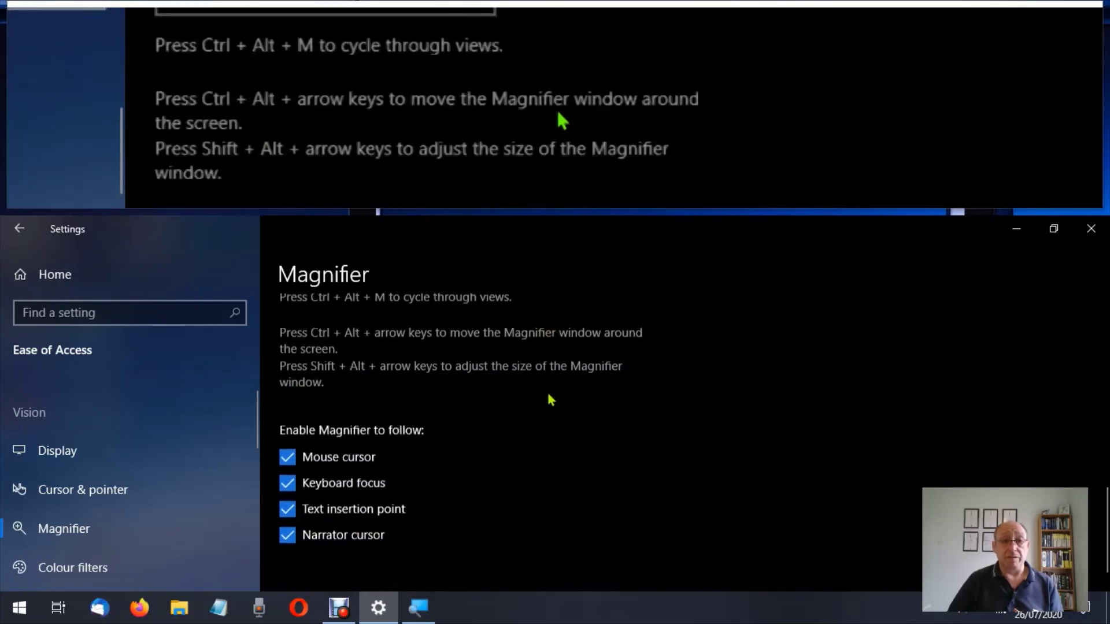
scroll(550, 400, up, 10)
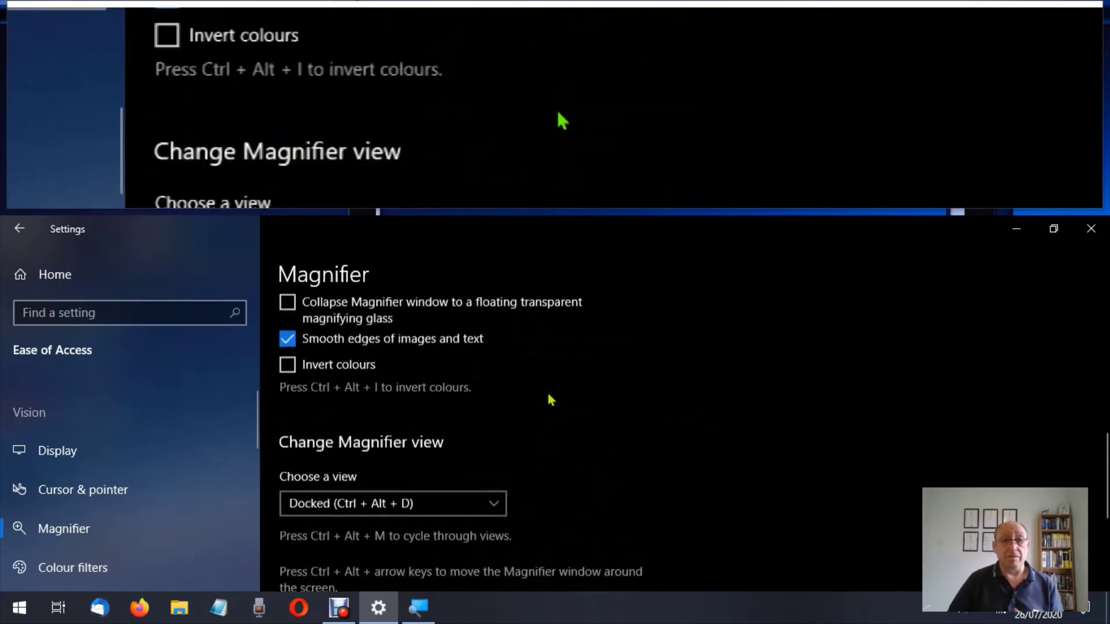
scroll(550, 399, up, 8)
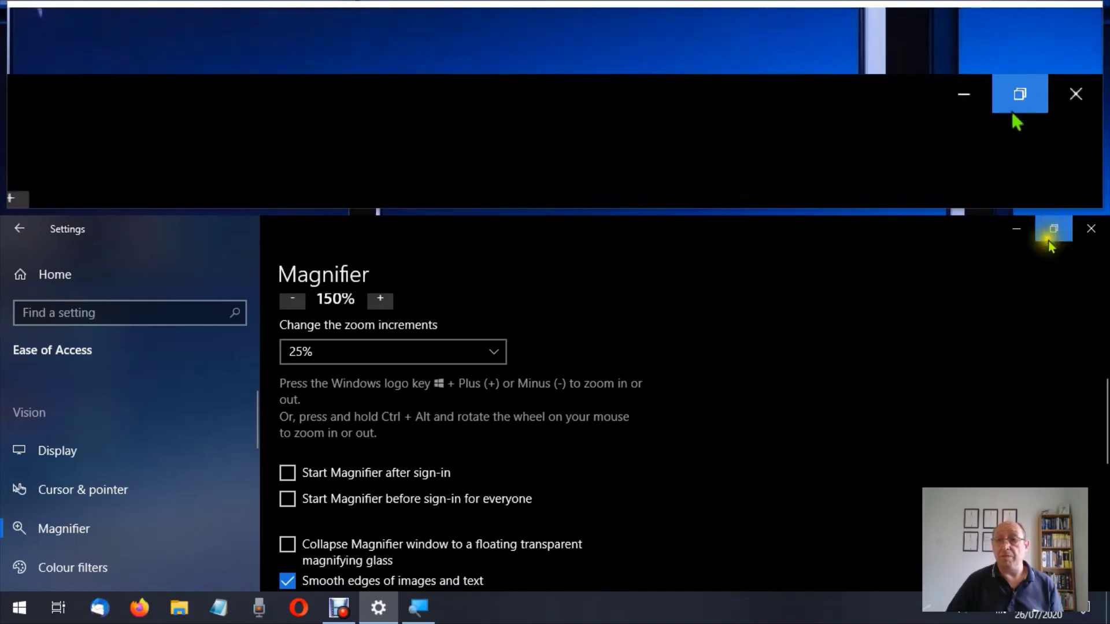
Minimise Settings and enter "FAGERSTRDJKYUHL.IBRVWVBRH MLO;OIUKTRETD" in a maximised Notepad window to test the docked Magnifier.
click(1016, 229)
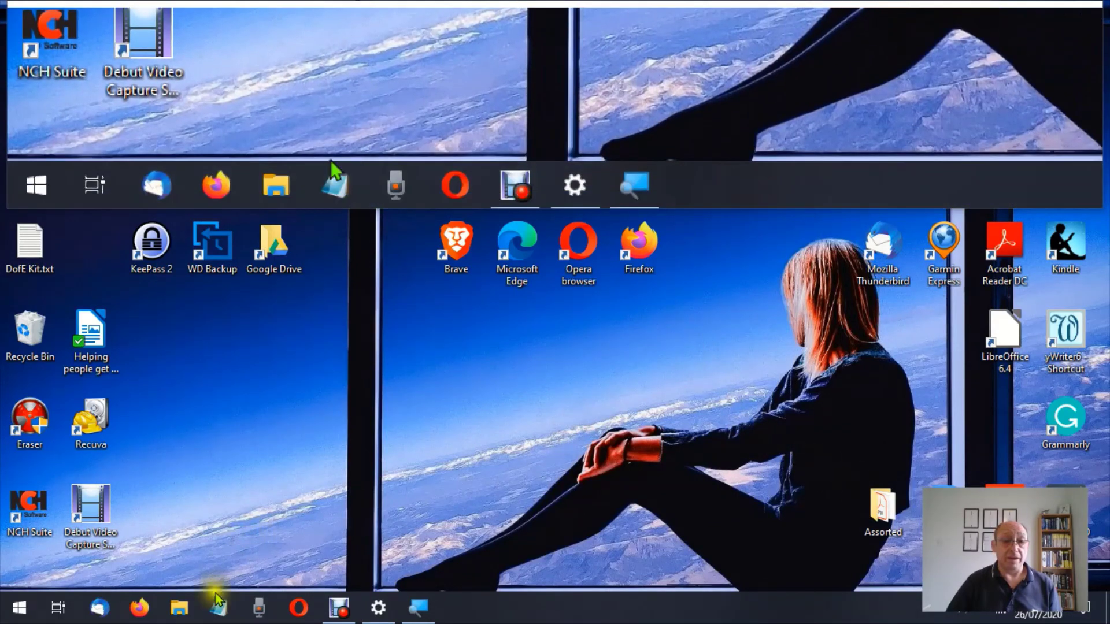
click(218, 606)
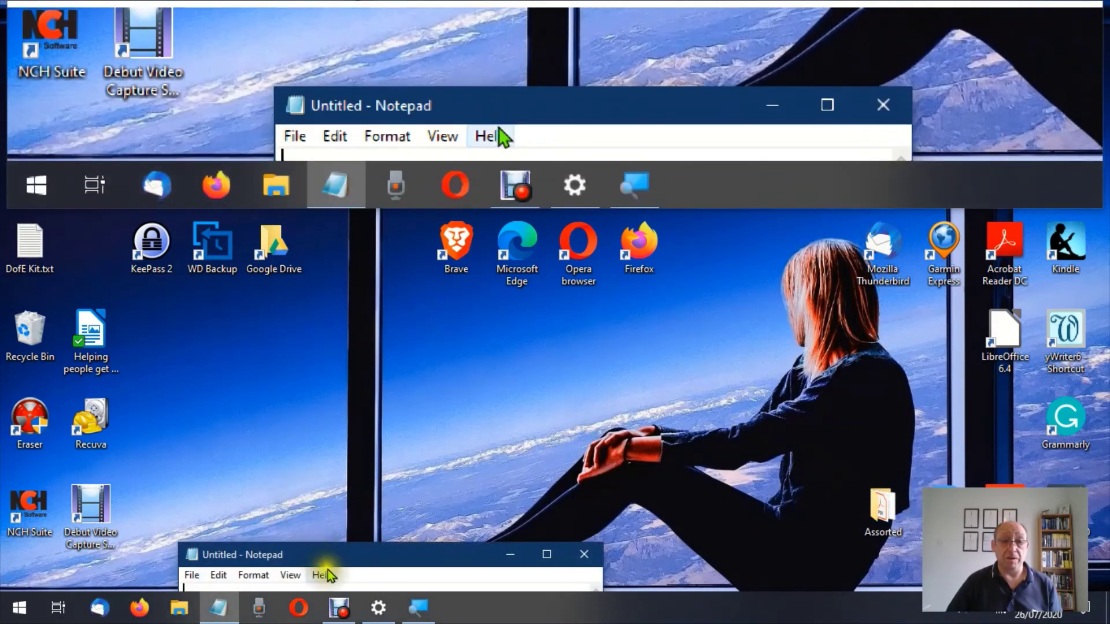
drag(326, 560, 342, 321)
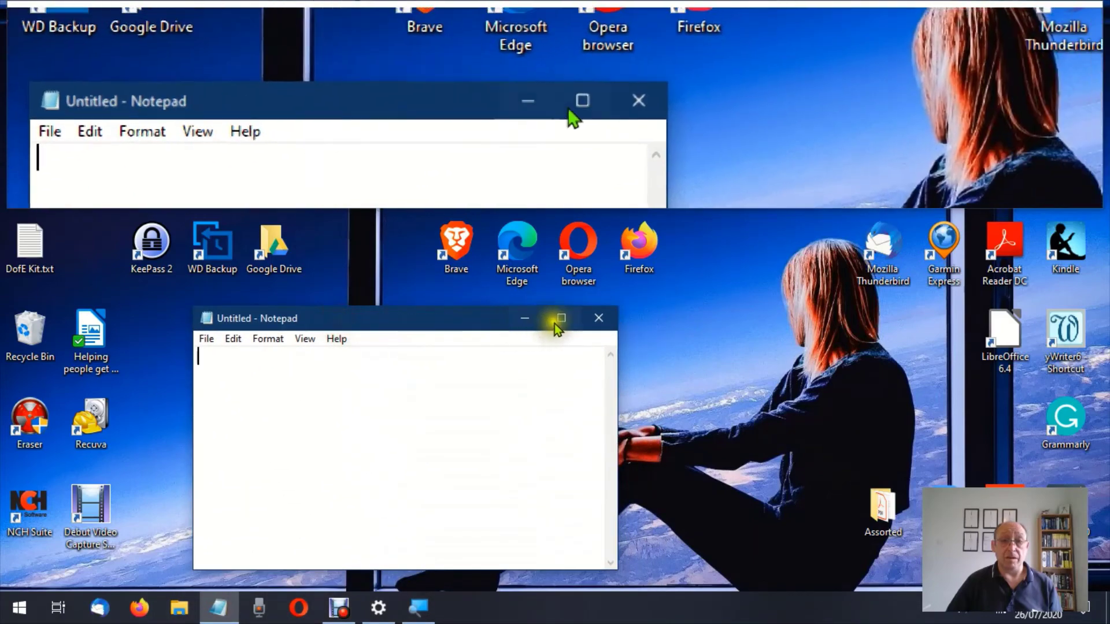
click(555, 319)
text(F)
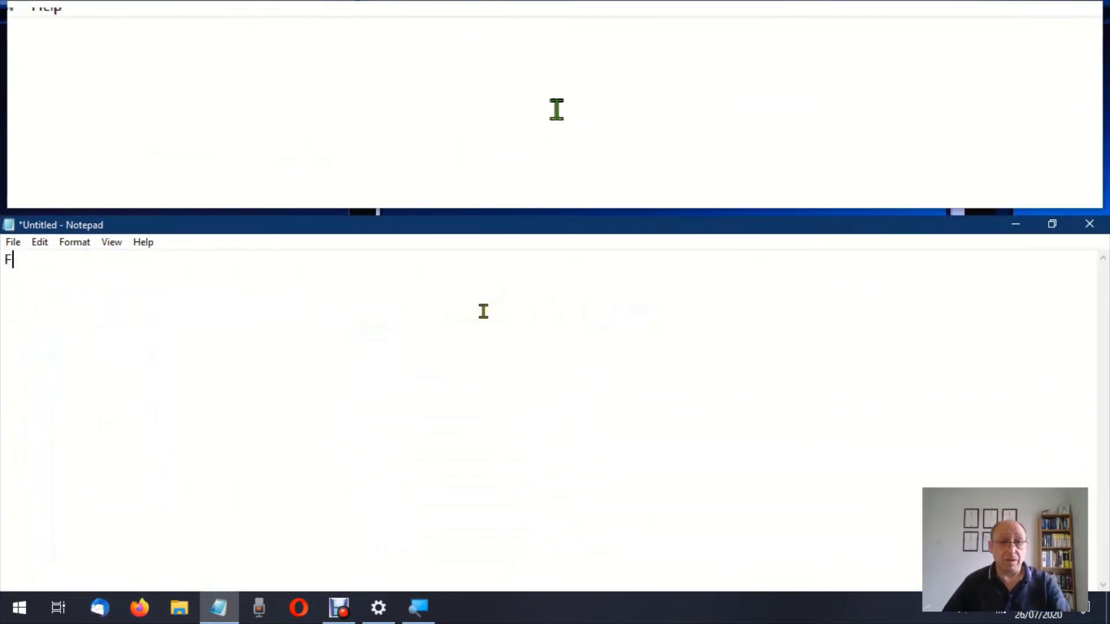
text(AGERSTRDJKYUHL.IBRVWVBRH MLO;OIUKTRETD)
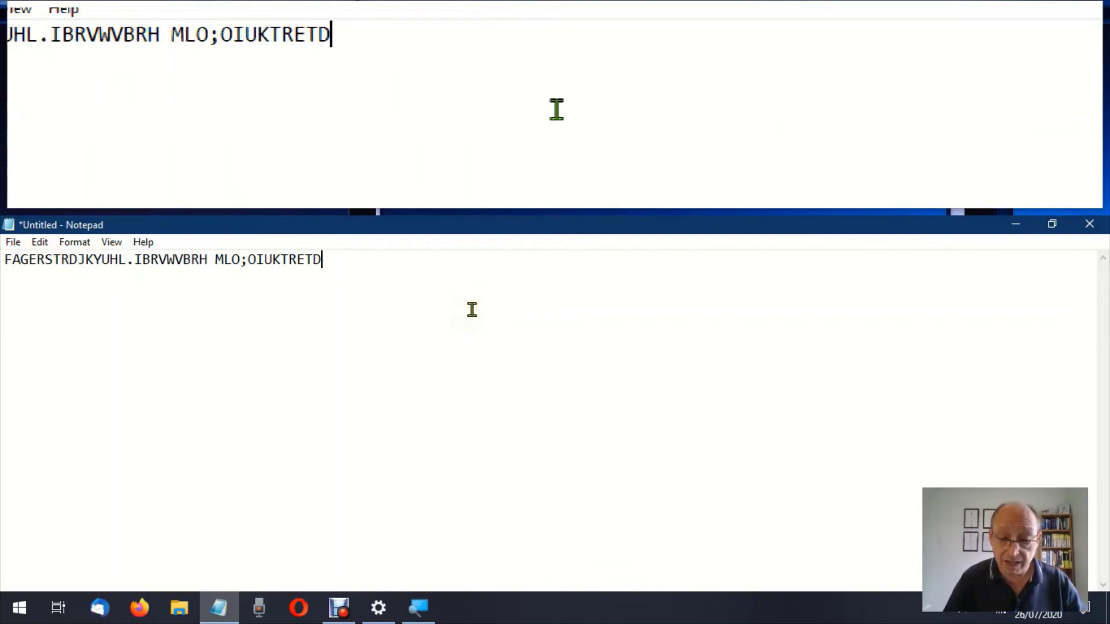
Turn Magnifier off, and close the Notepad document without saving its sample text.
key(super+Escape)
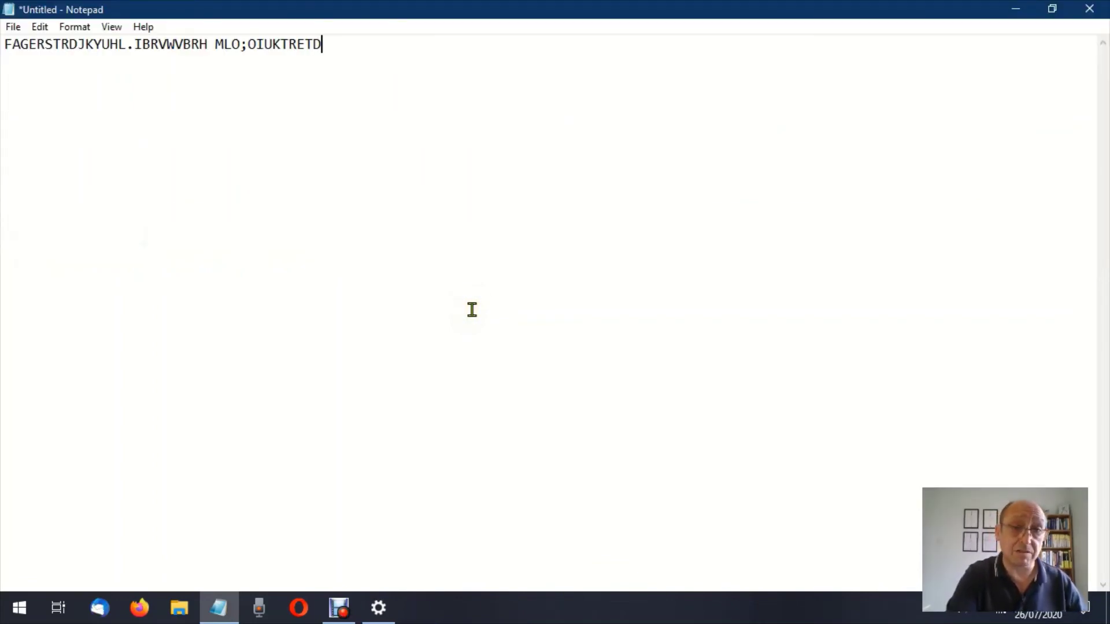
click(1089, 9)
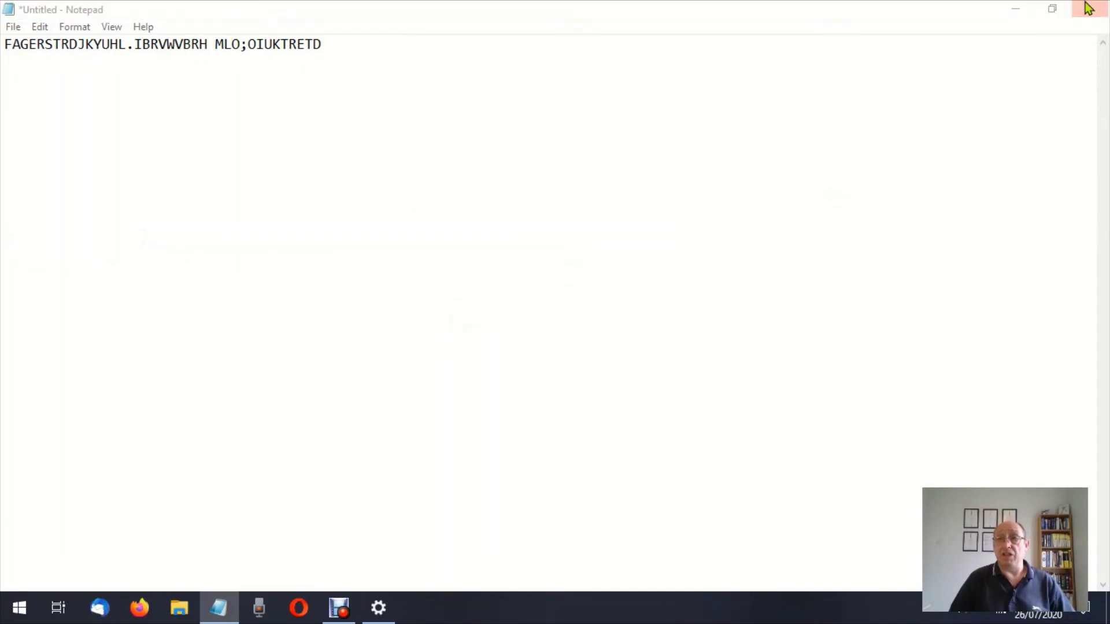
click(581, 305)
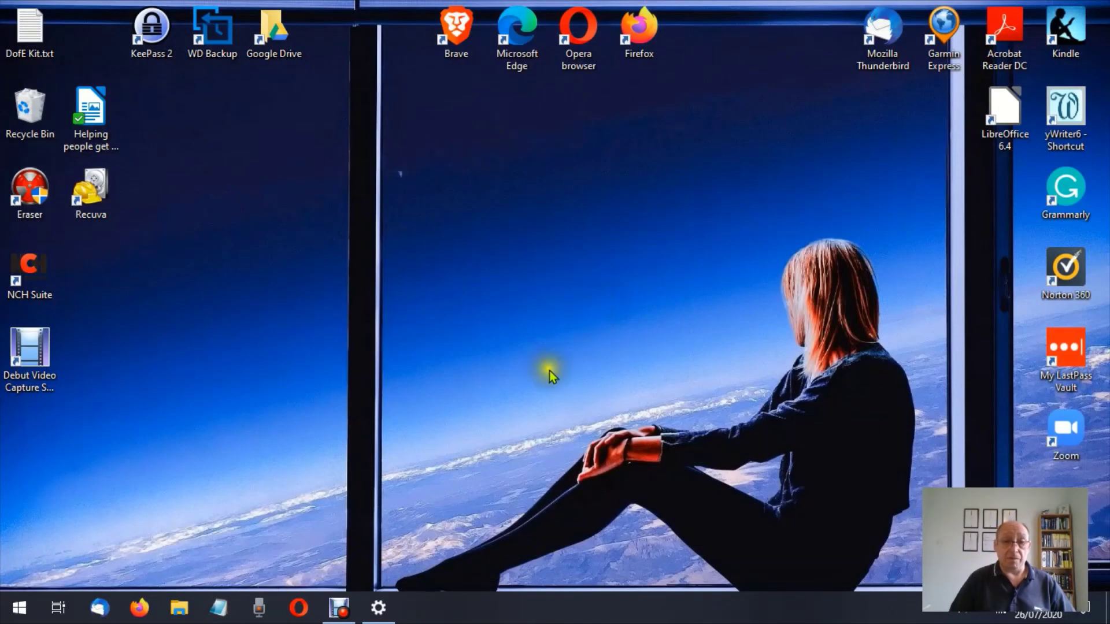
Switch back to Settings and set the Magnifier view to Full screen.
key(alt+Tab)
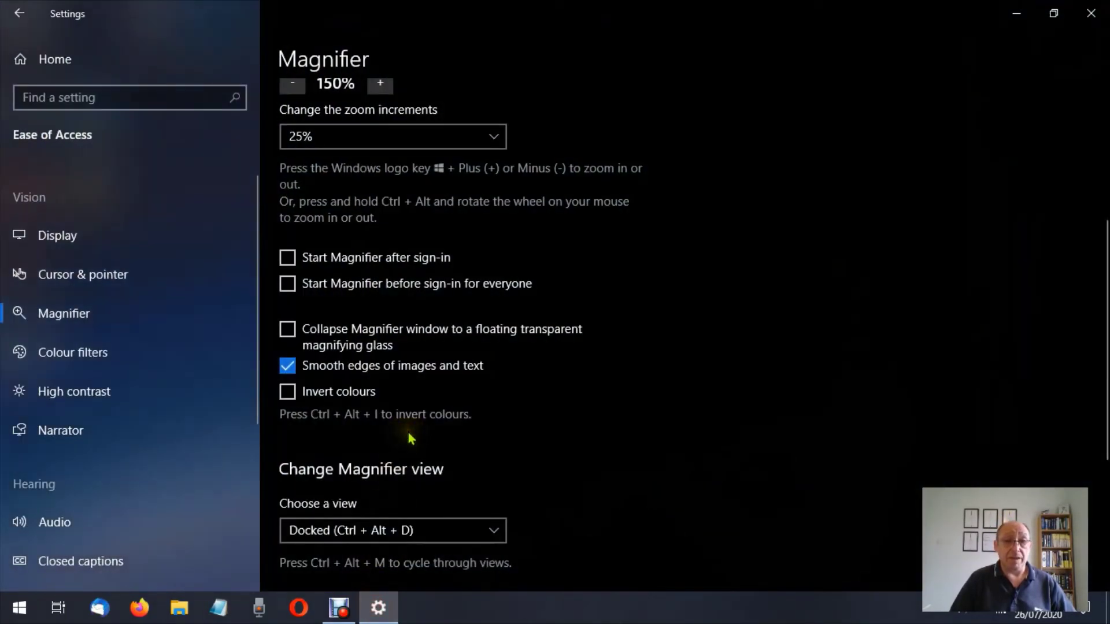
scroll(636, 386, down, 5)
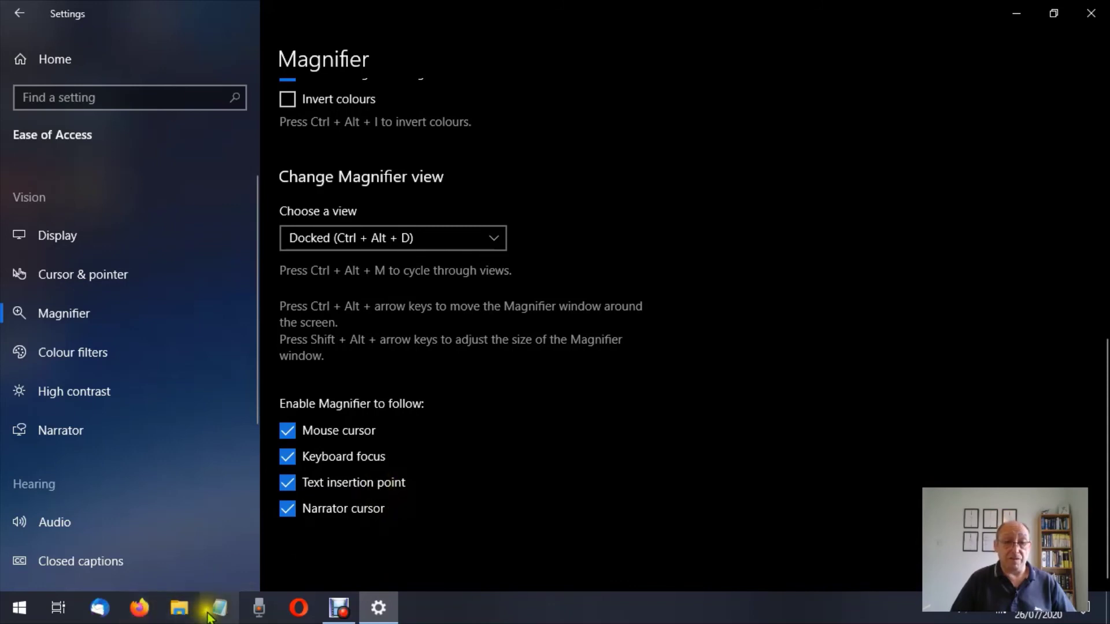
click(493, 243)
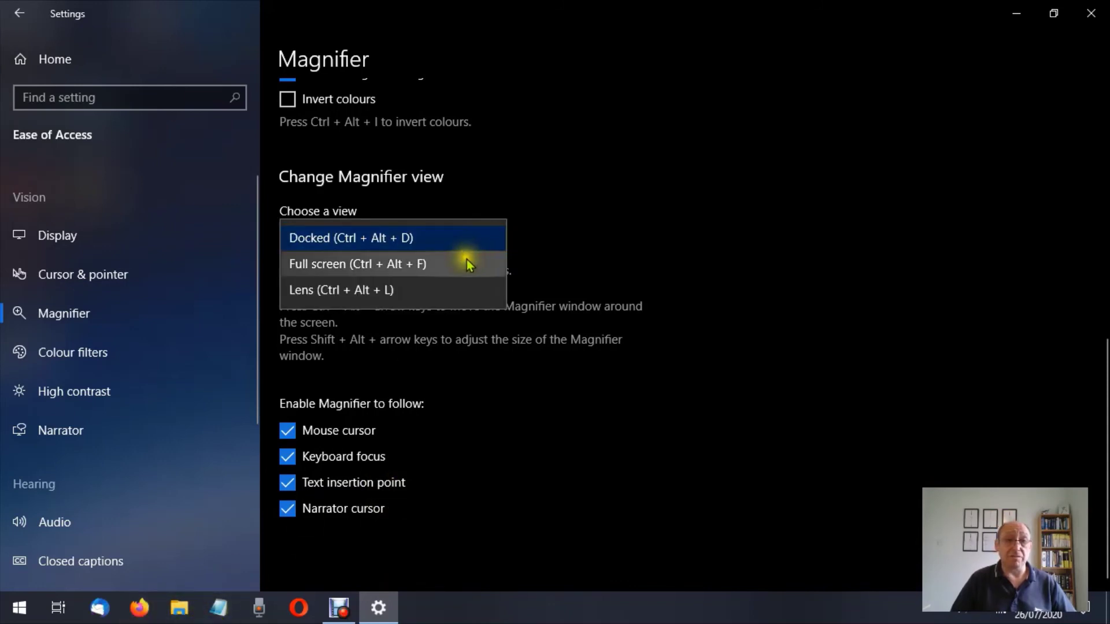
click(465, 261)
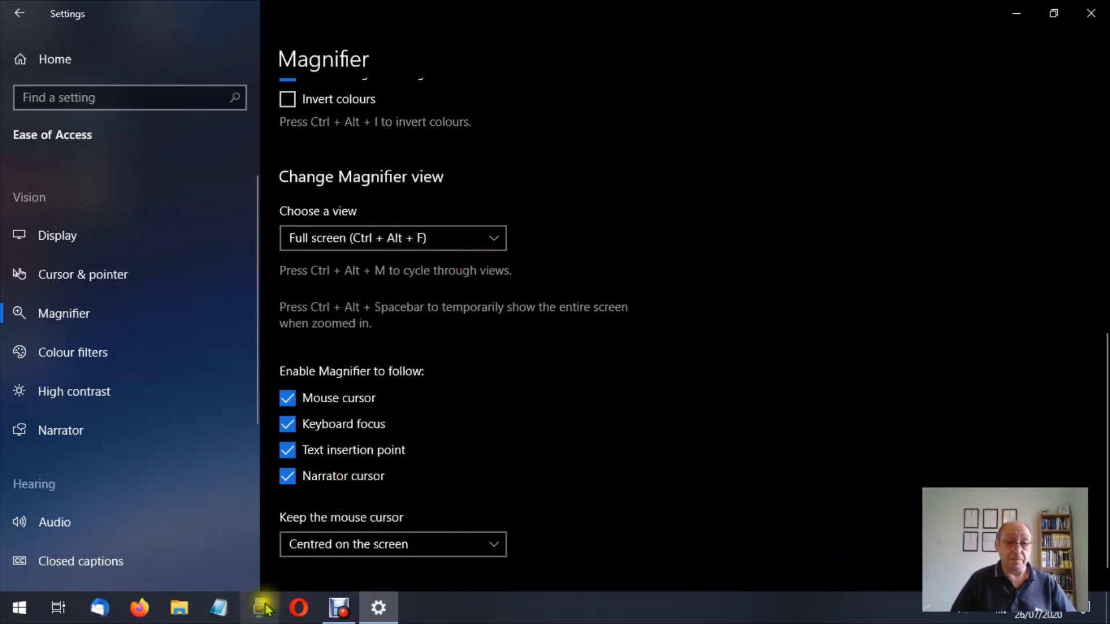
Open a new Notepad document, enter "Q", a tab and "RWWGTHJKL;GF B HJ", and maximise the window.
click(218, 607)
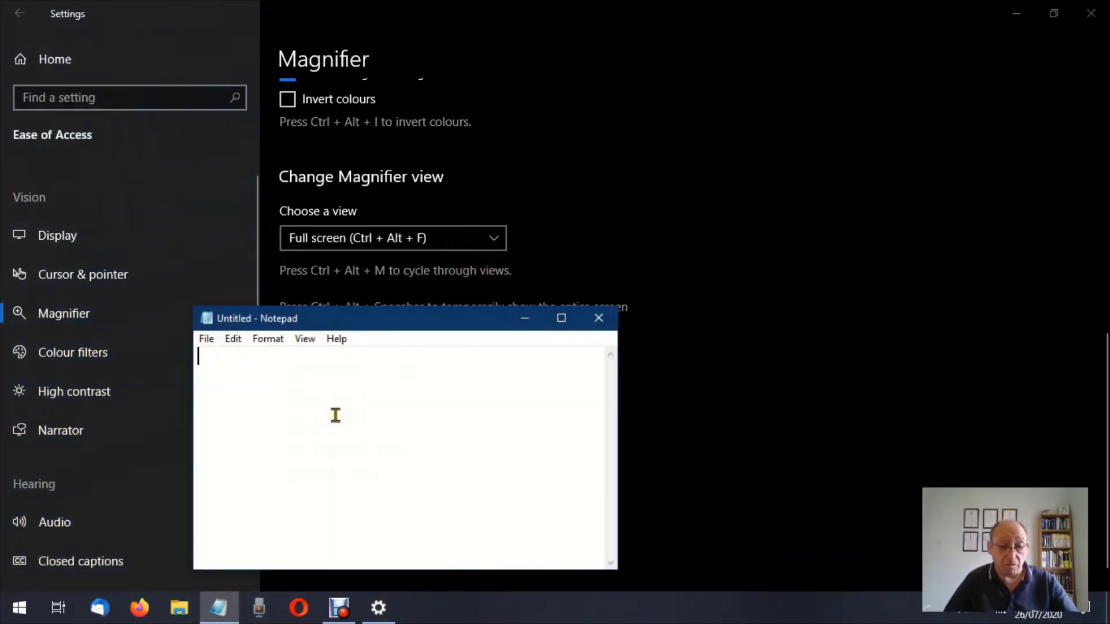
text(Q)
key(Tab)
text(RWWGTHJKL;GF B HJ)
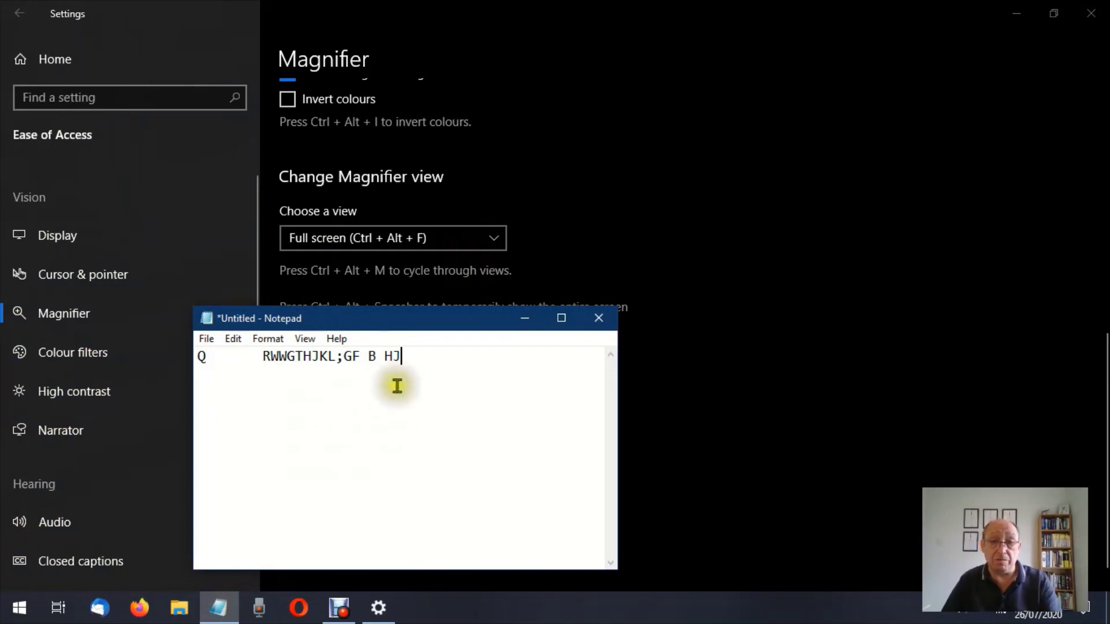
click(558, 319)
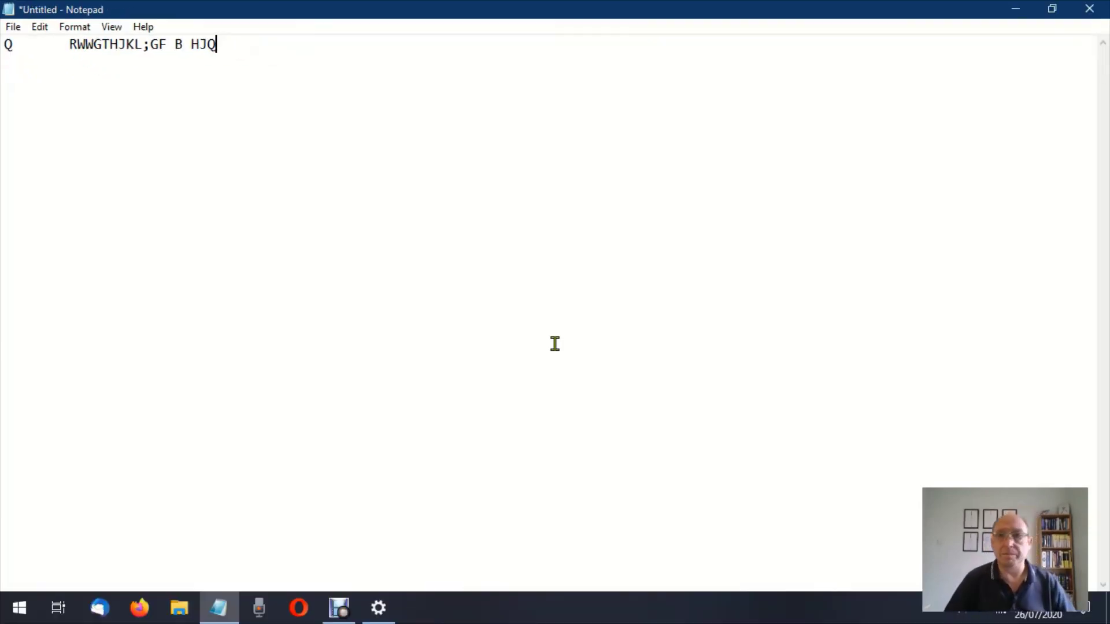
Discard the Notepad document and return to the Magnifier view options in Settings.
click(1088, 9)
click(575, 305)
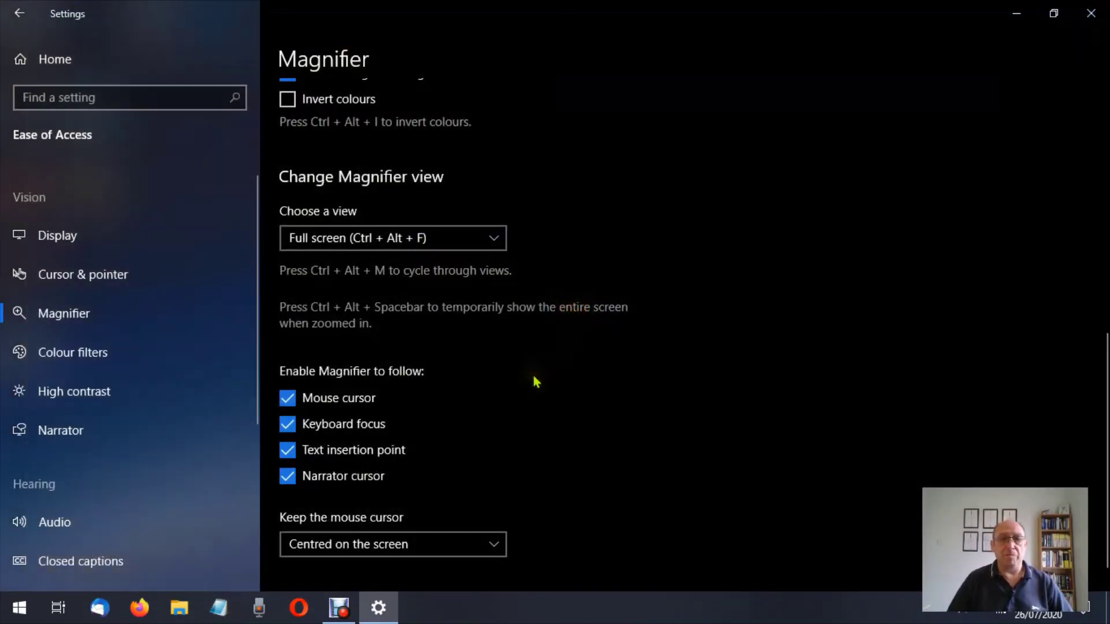
scroll(540, 368, down, 1)
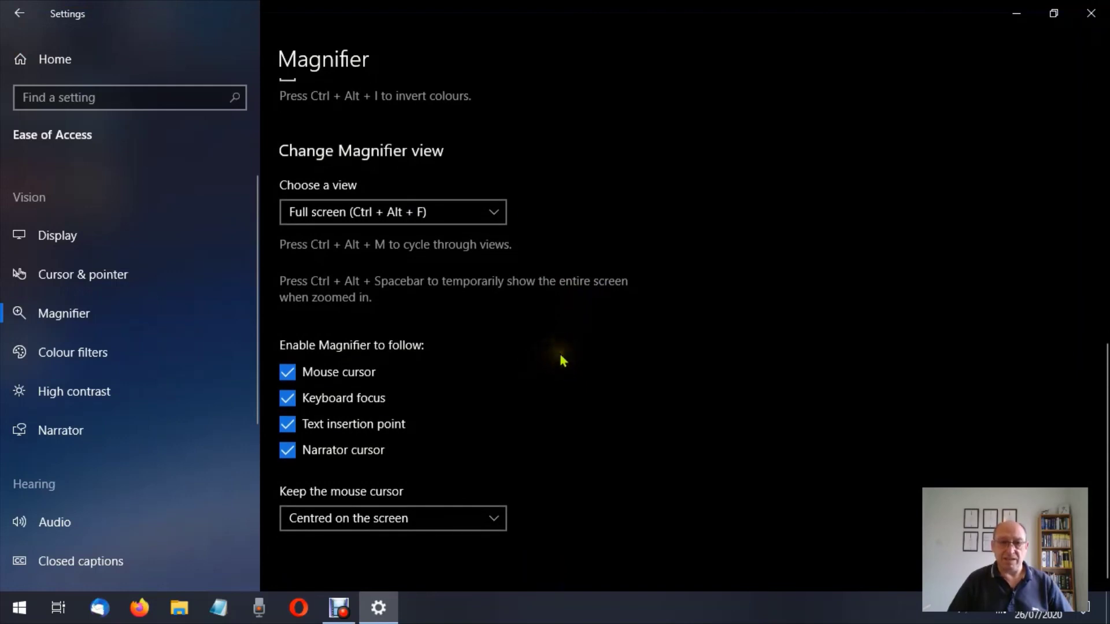